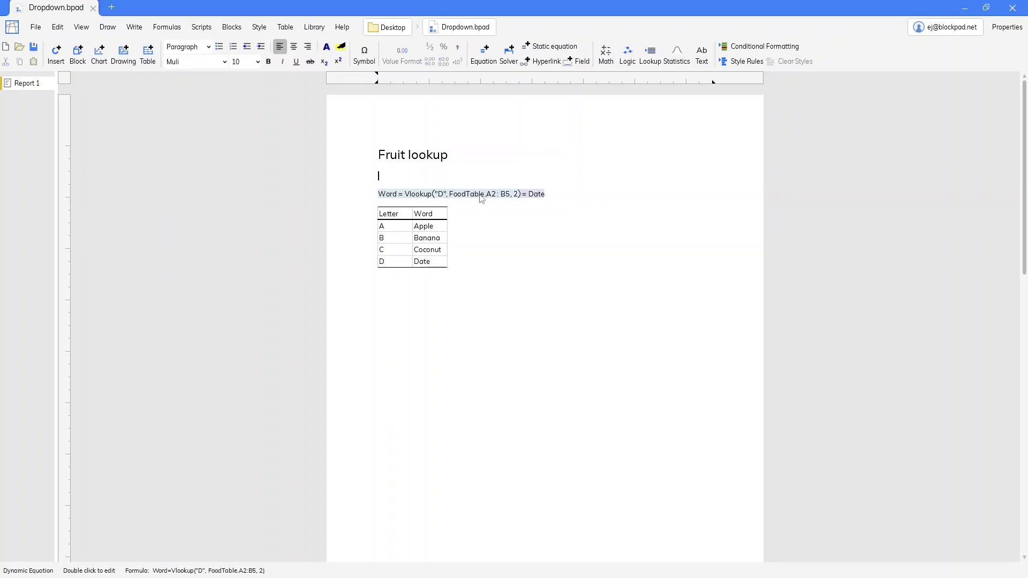
Step: Inspect the Word Vlookup formula and a few cells of the fruit table
left_click(478, 196)
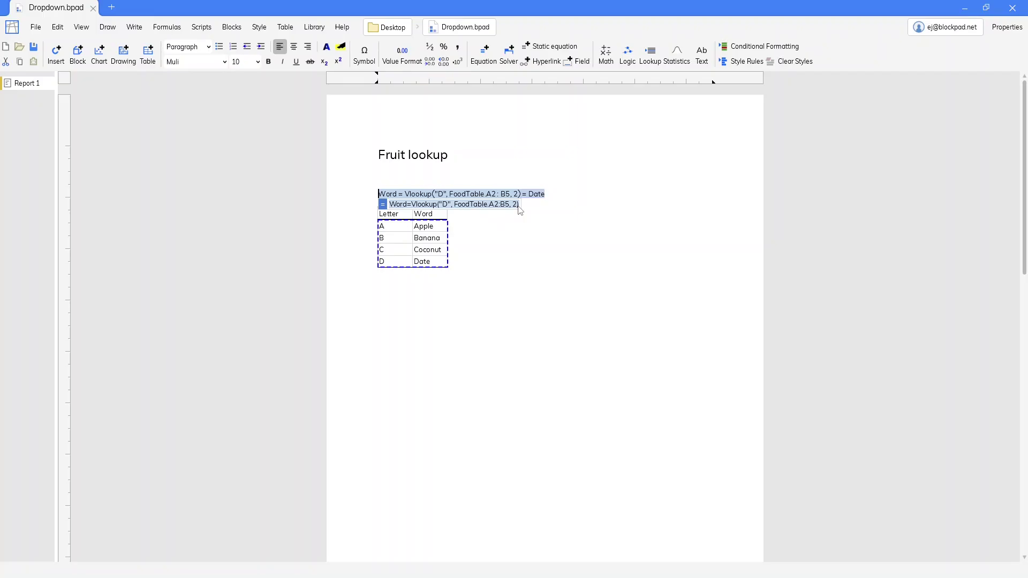
left_click(520, 206)
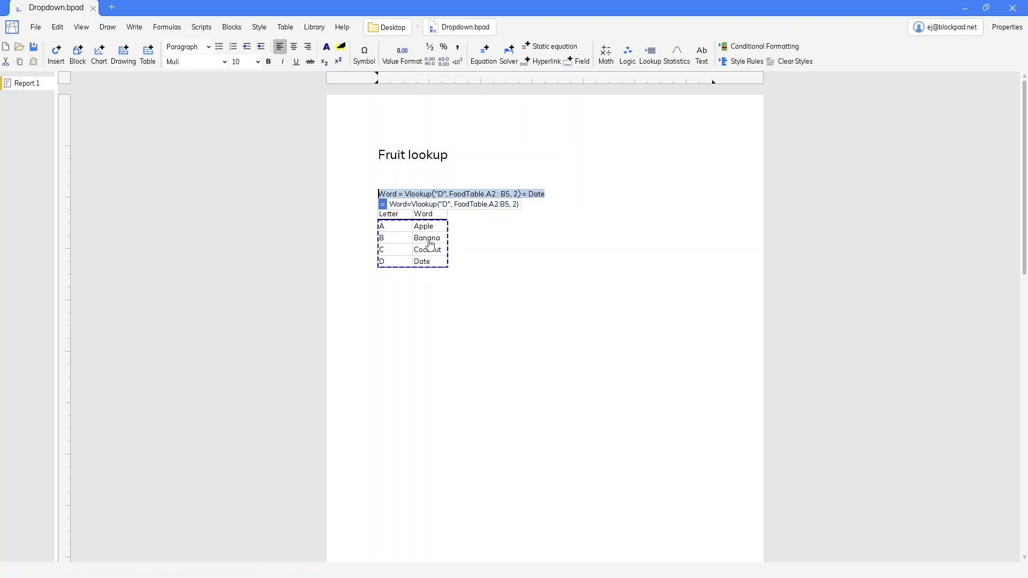
left_click(439, 236)
left_click(403, 226)
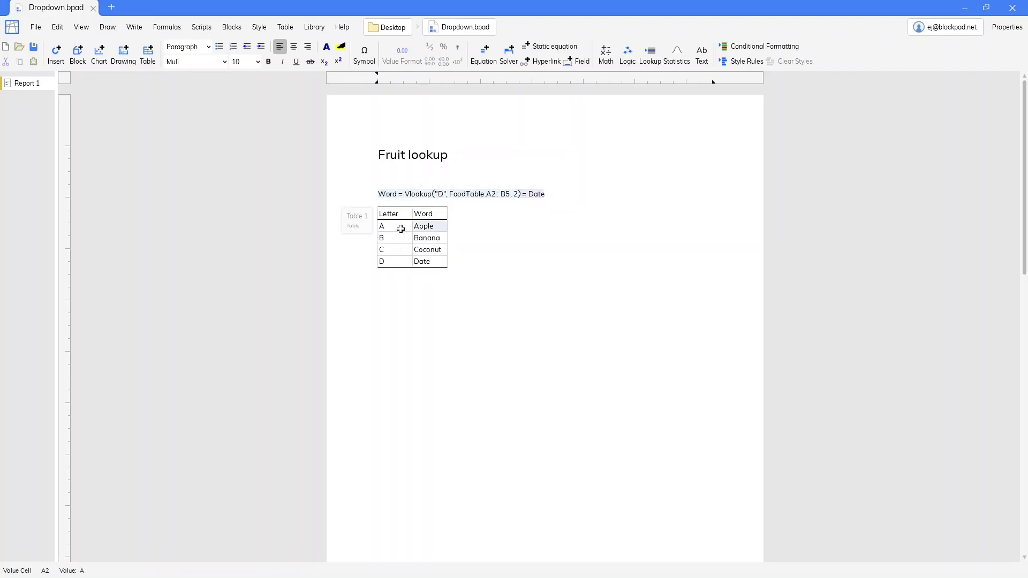
left_click(439, 230)
left_click(450, 182)
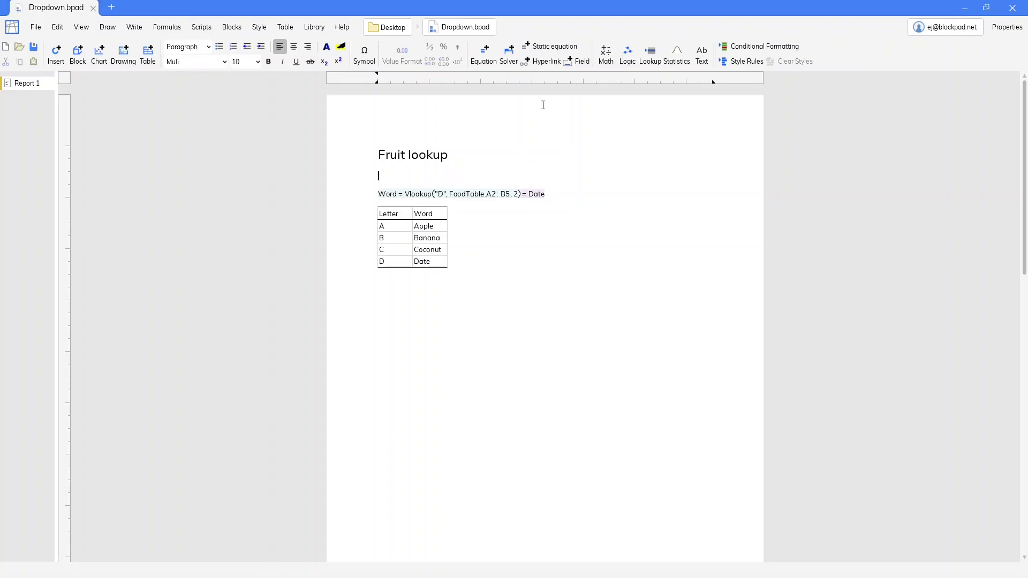
Step: Insert an empty field below the Fruit lookup title and show its Style properties
left_click(583, 62)
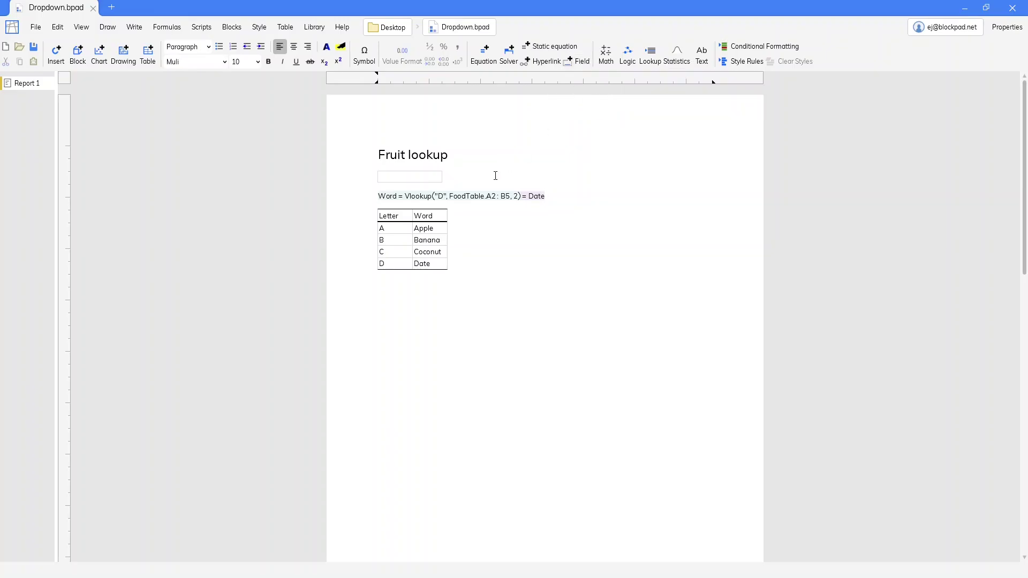
left_click(437, 181)
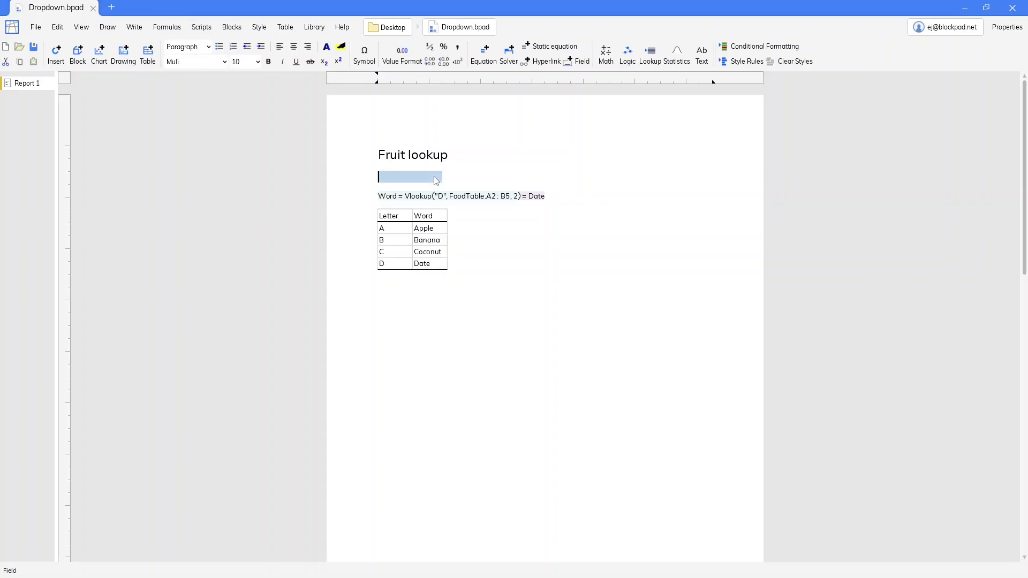
left_click(998, 31)
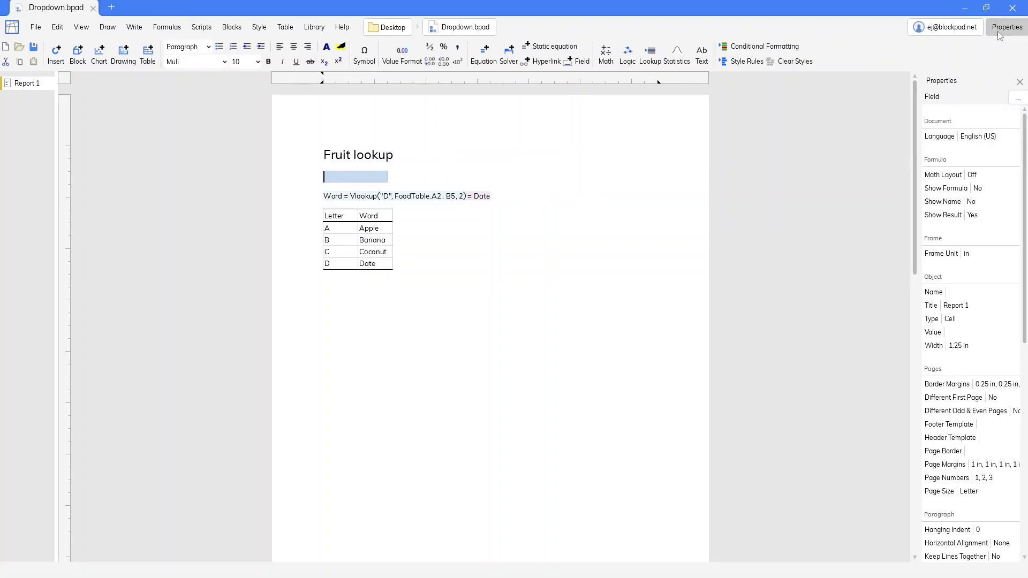
left_click_drag(1025, 127, 1026, 339)
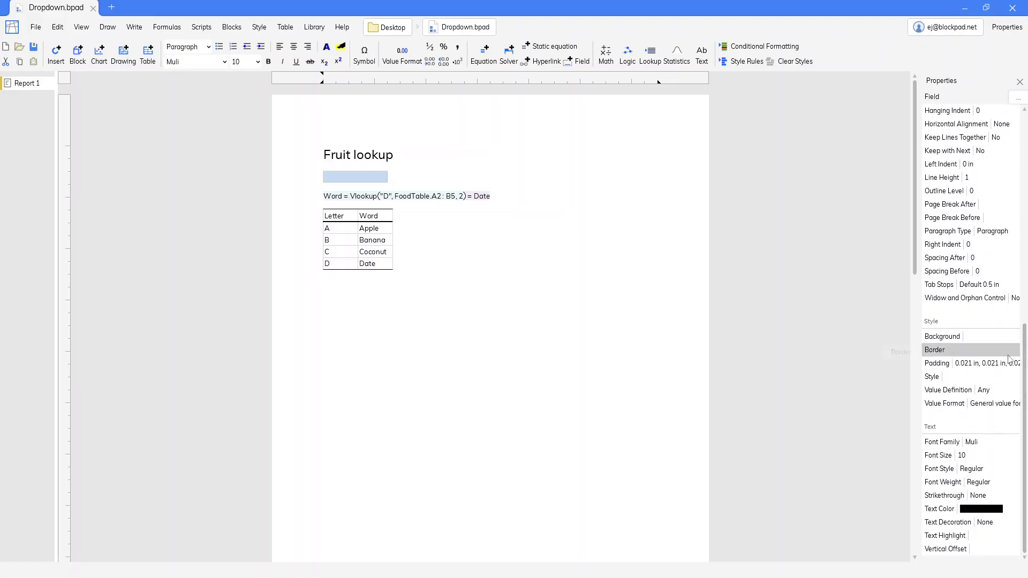
Step: Define the field's values as an option list taken from FoodTable A2:A5 (A, B, C, D)
left_click(976, 395)
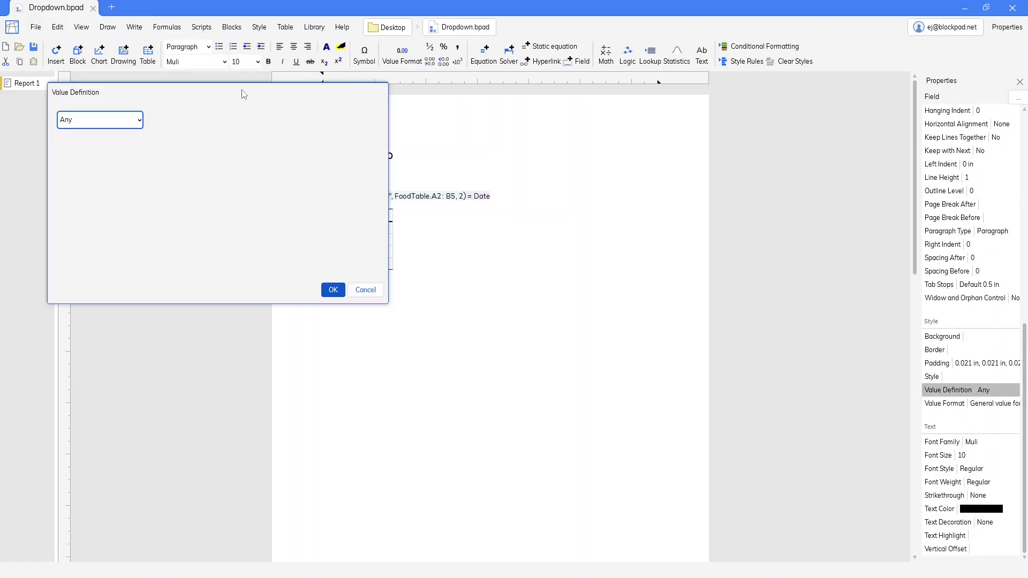
left_click_drag(244, 92, 664, 152)
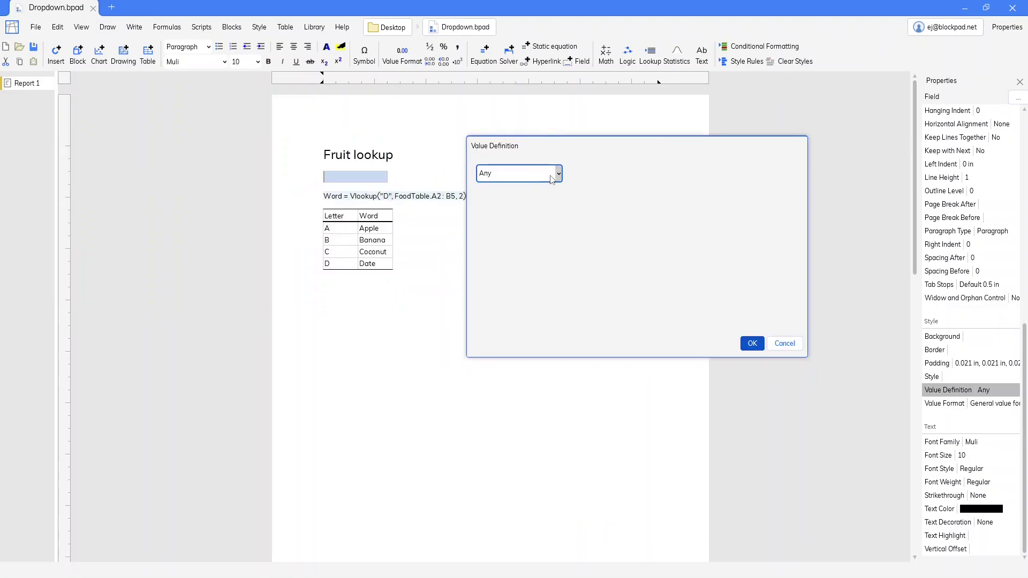
left_click(559, 174)
left_click(523, 201)
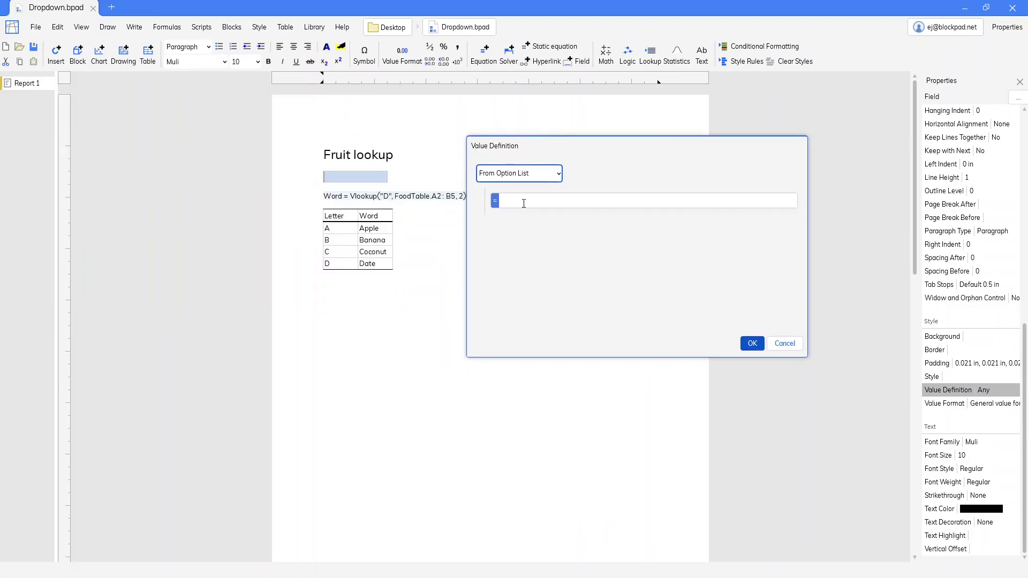
left_click(524, 203)
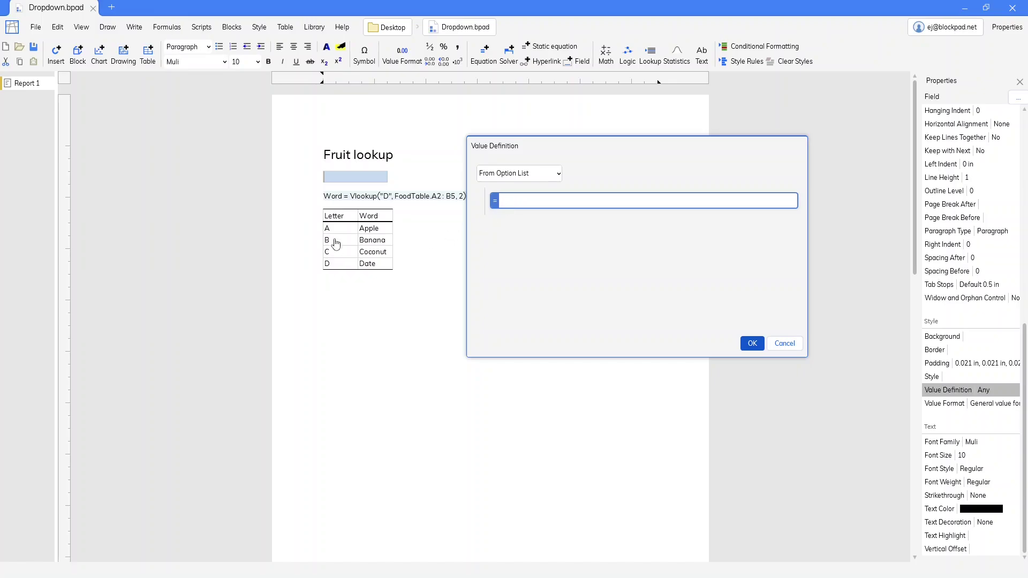
left_click_drag(337, 231, 340, 271)
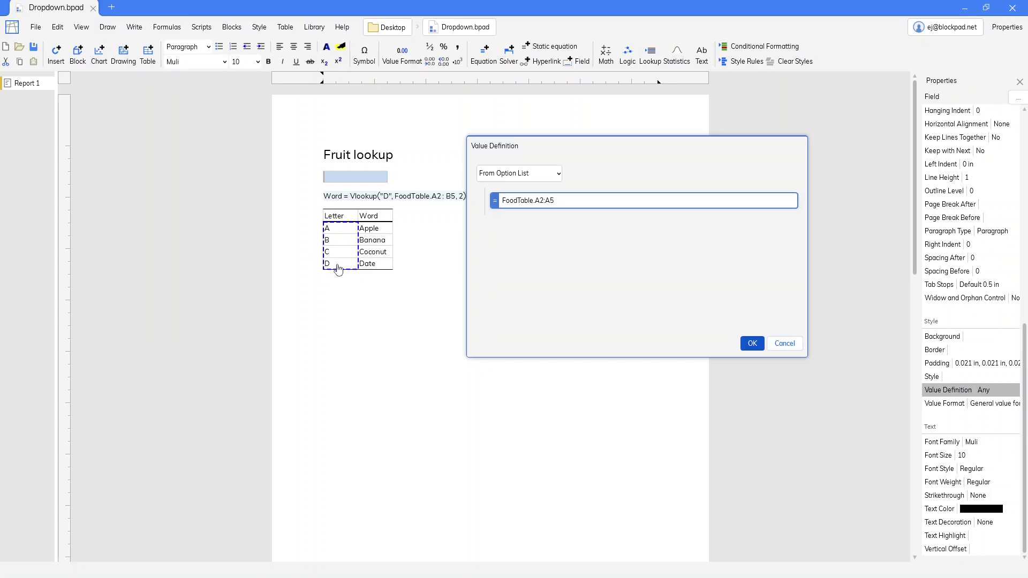
left_click(752, 344)
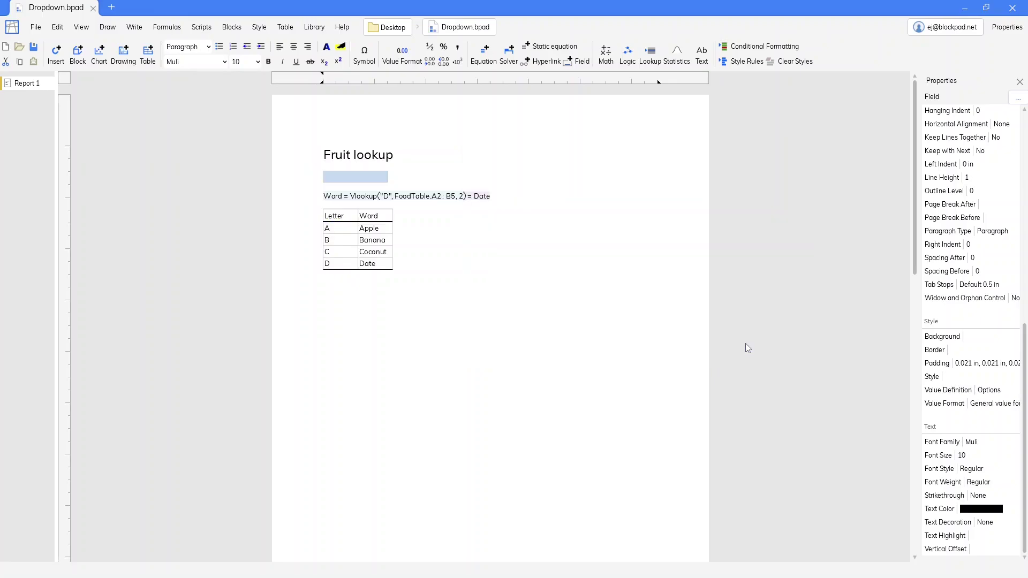
Step: Choose B in the new dropdown and bring up the field's properties
left_click(383, 177)
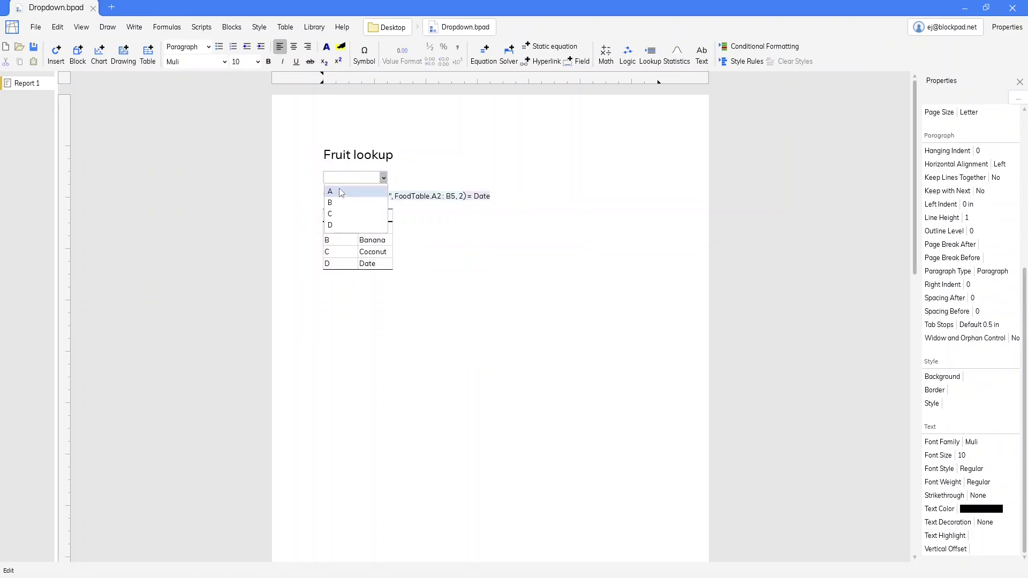
left_click(331, 203)
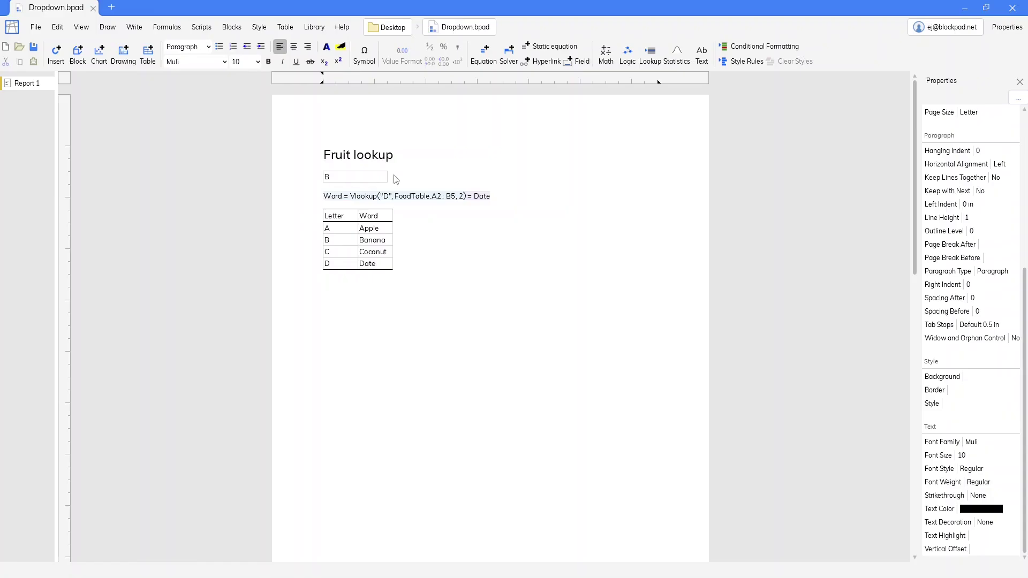
left_click(381, 183)
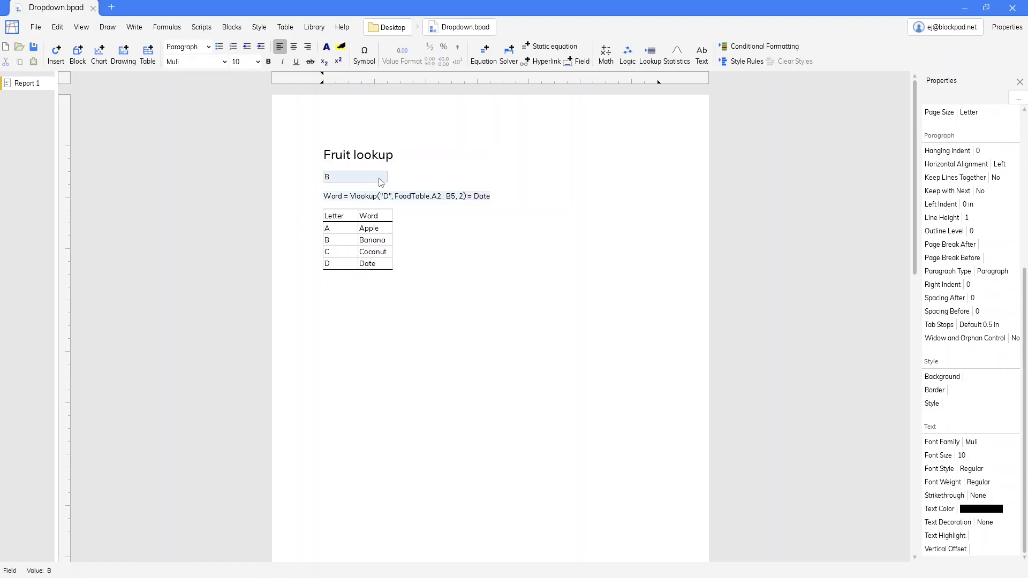
left_click(381, 182)
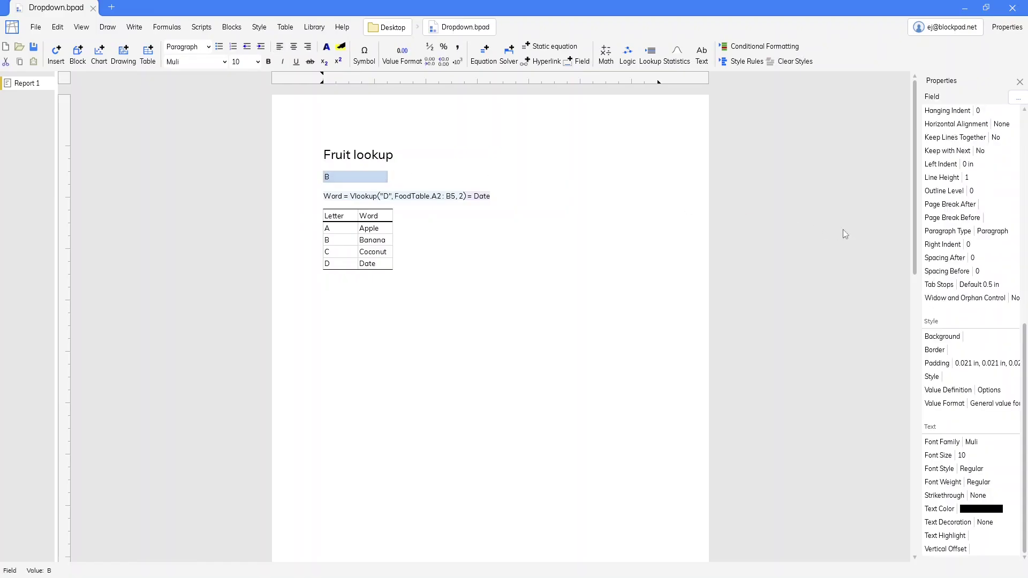
left_click_drag(1026, 362, 1025, 146)
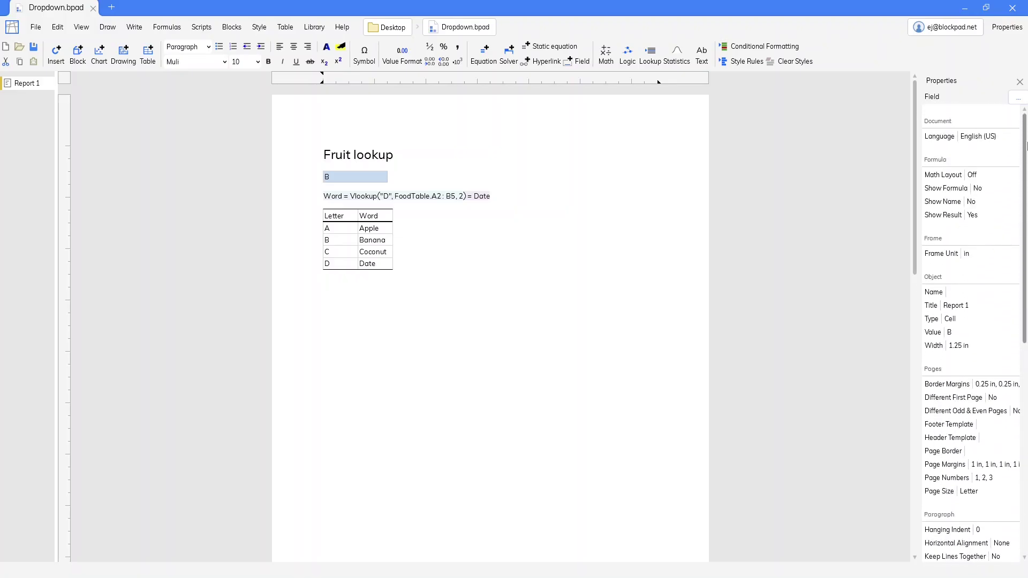
Step: Name the field Letter and show its name so it reads Letter = B
left_click(957, 292)
type("Letter")
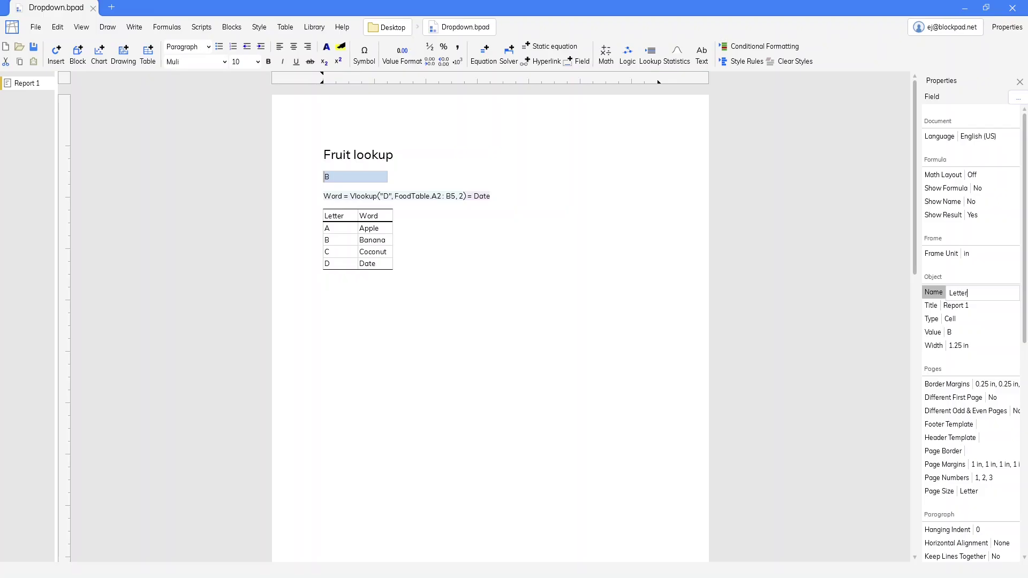
key("Return")
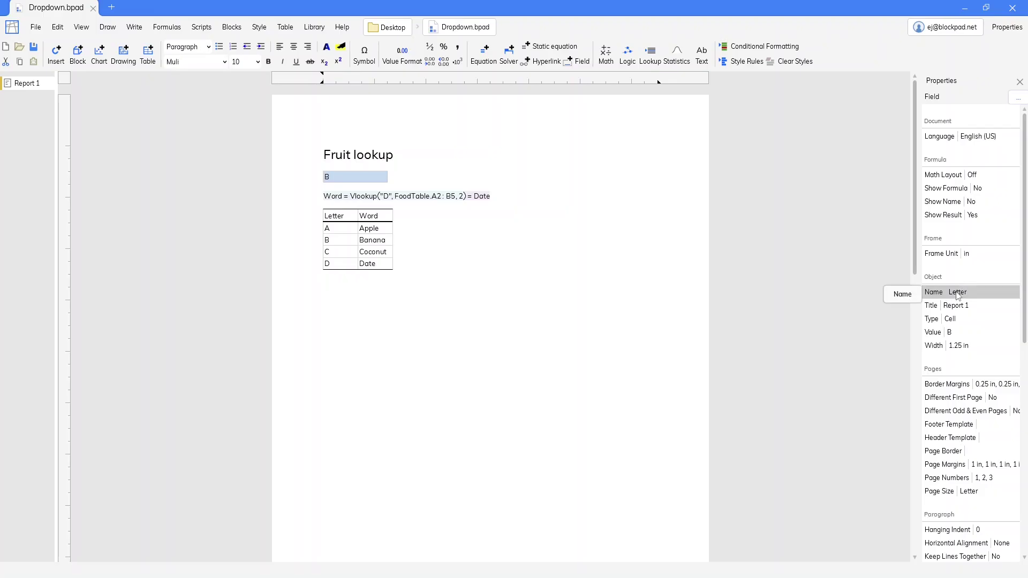
left_click(976, 202)
left_click(978, 215)
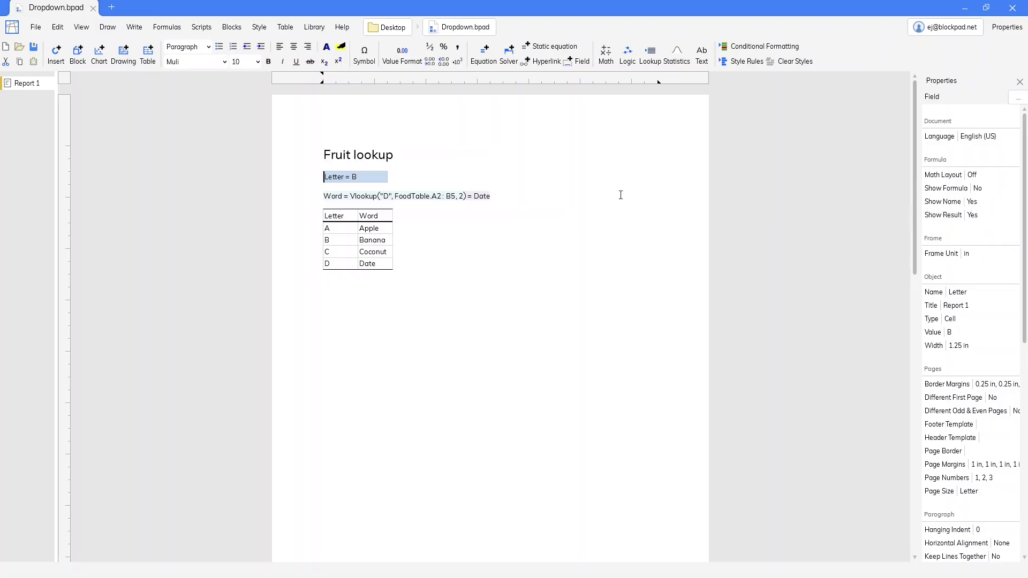
left_click(565, 177)
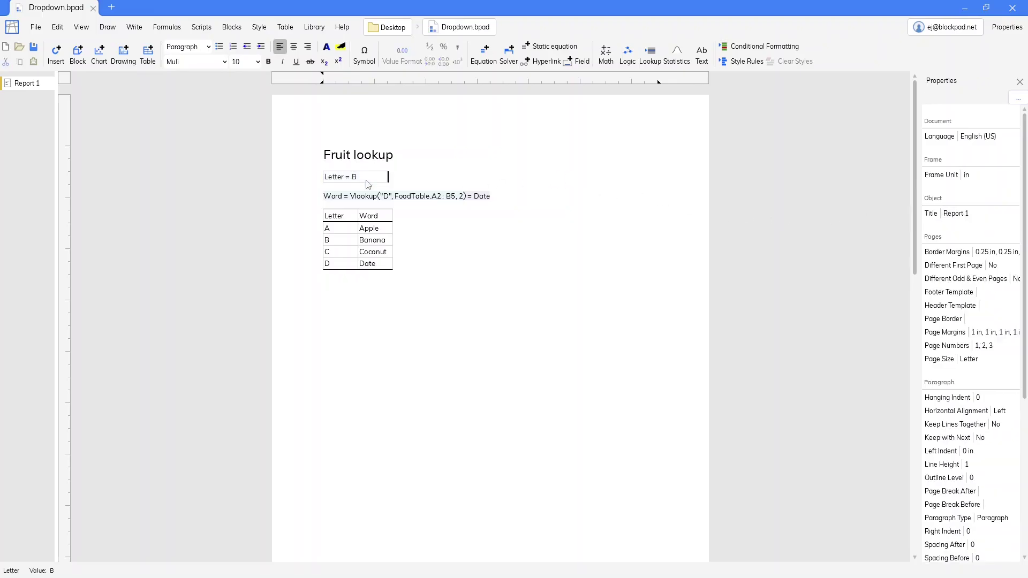
Step: Replace the fixed "D" lookup value in the Vlookup formula with the Letter field
left_click(398, 196)
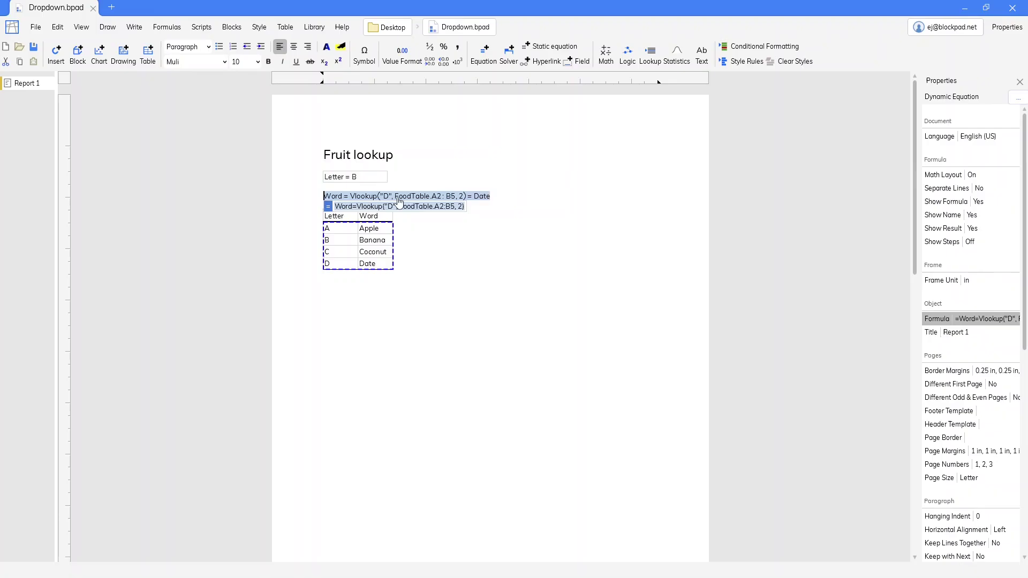
left_click(399, 207)
key("BackSpace")
key("BackSpace")
key("BackSpace")
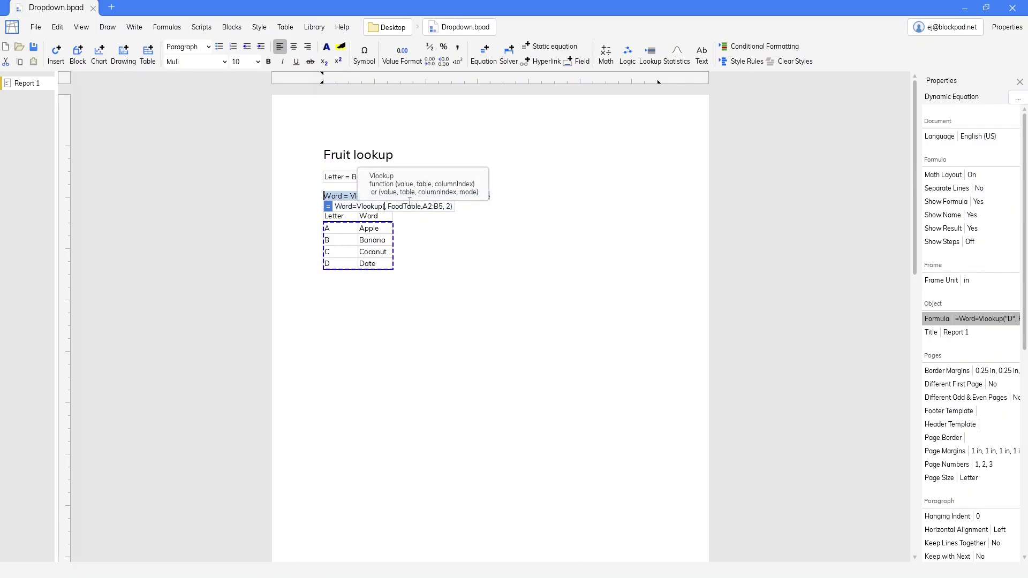
left_click(339, 178)
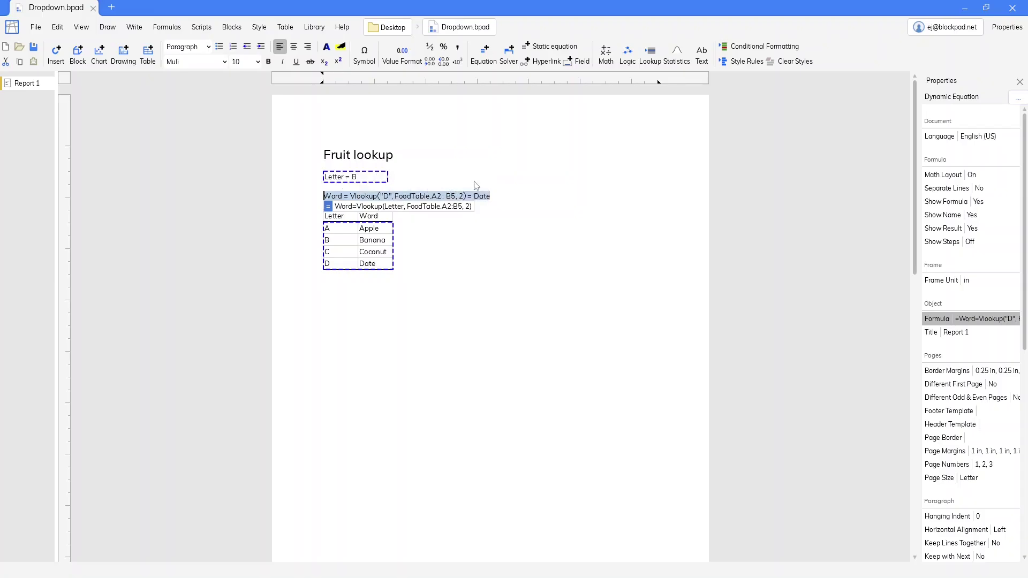
key("Return")
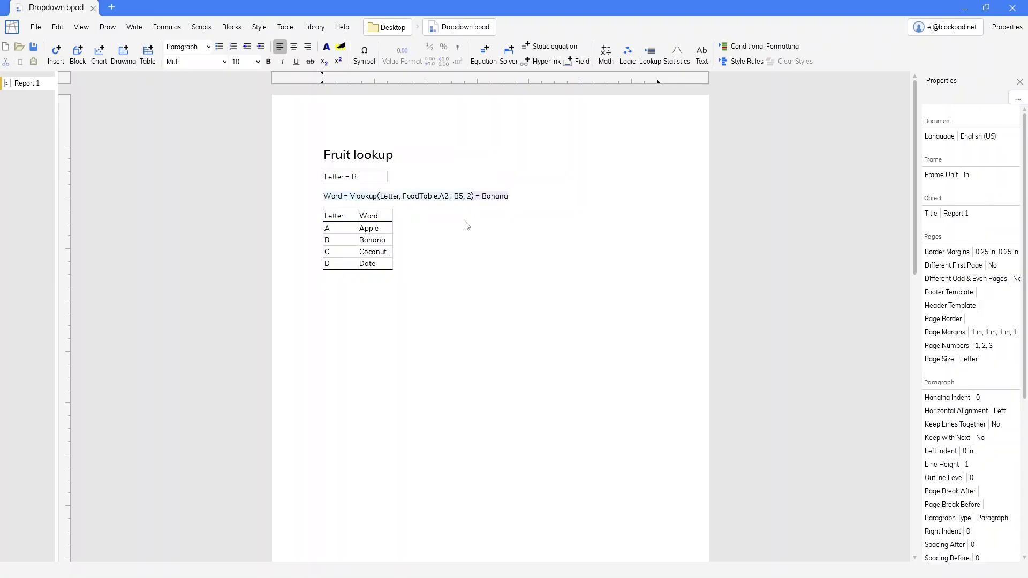
Step: Switch Letter to A and then to C, making Word return Coconut
left_click(367, 179)
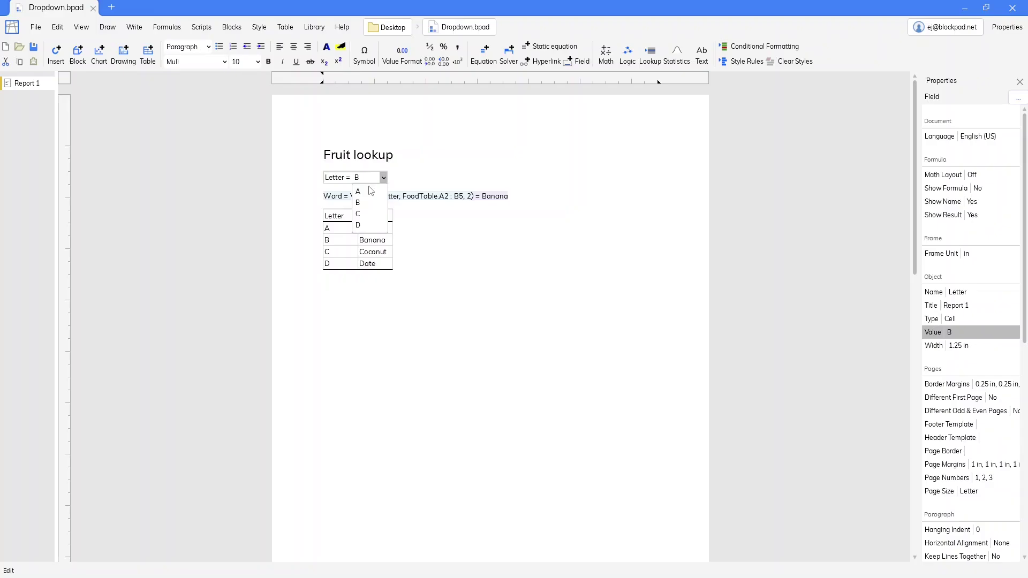
left_click(370, 191)
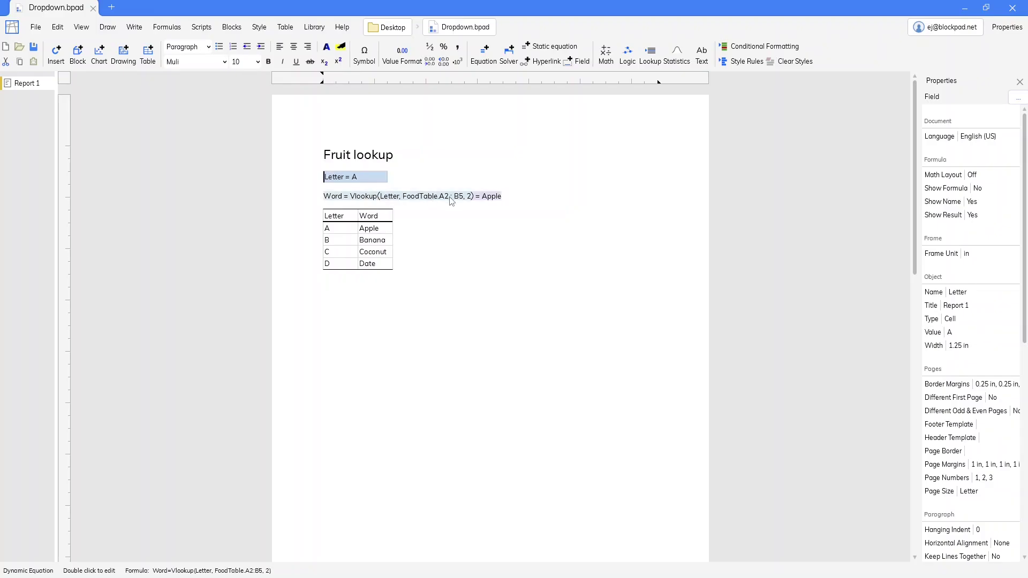
left_click(375, 178)
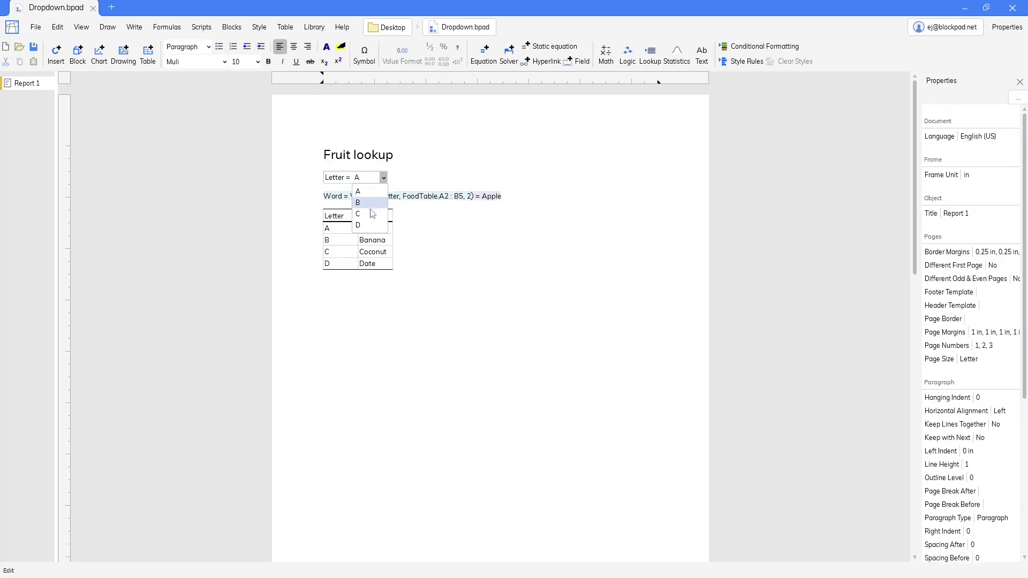
left_click(372, 214)
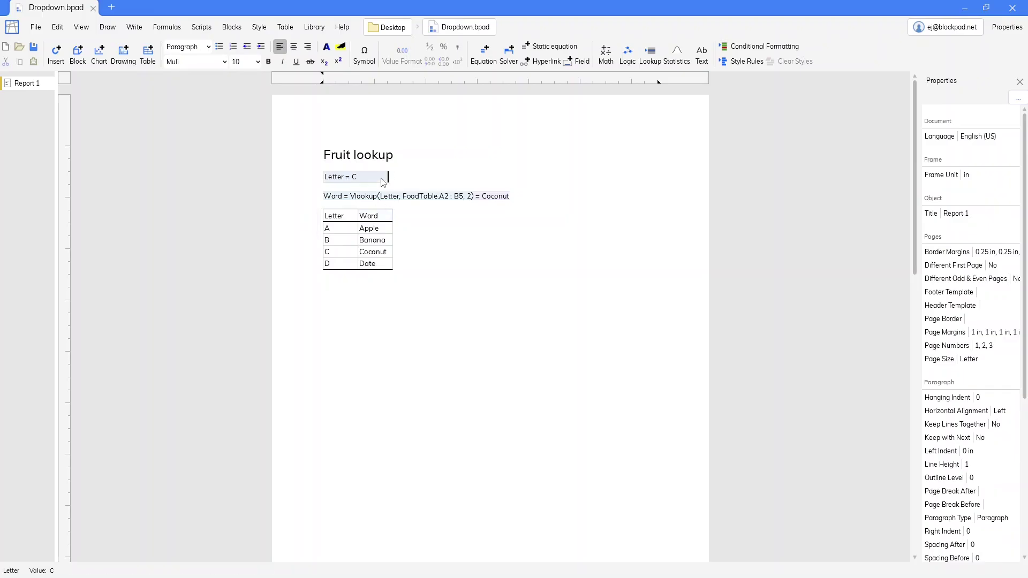
Step: Center-align the text inside the Letter field
left_click(418, 170)
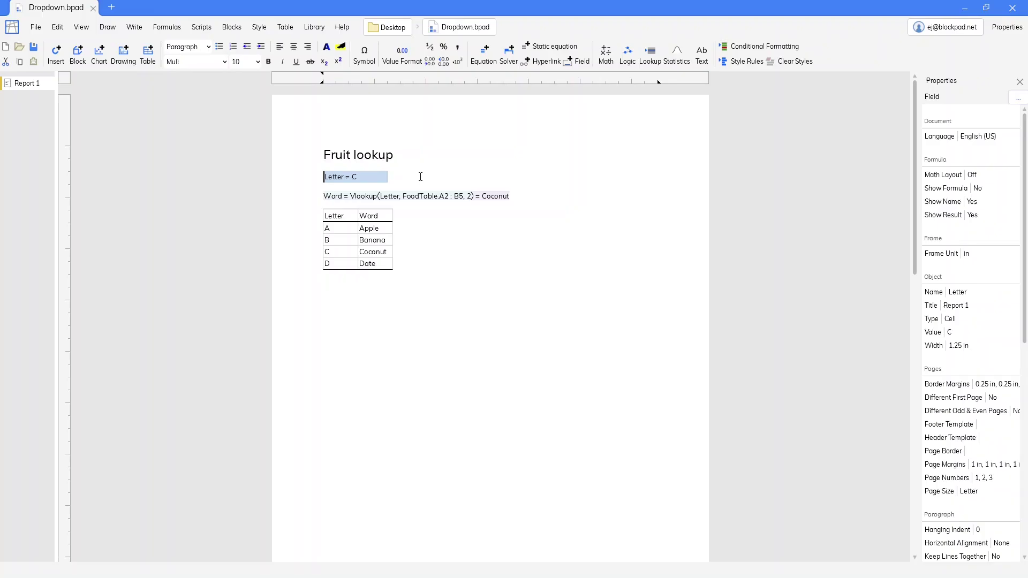
left_click(293, 48)
left_click(373, 181)
left_click(373, 181)
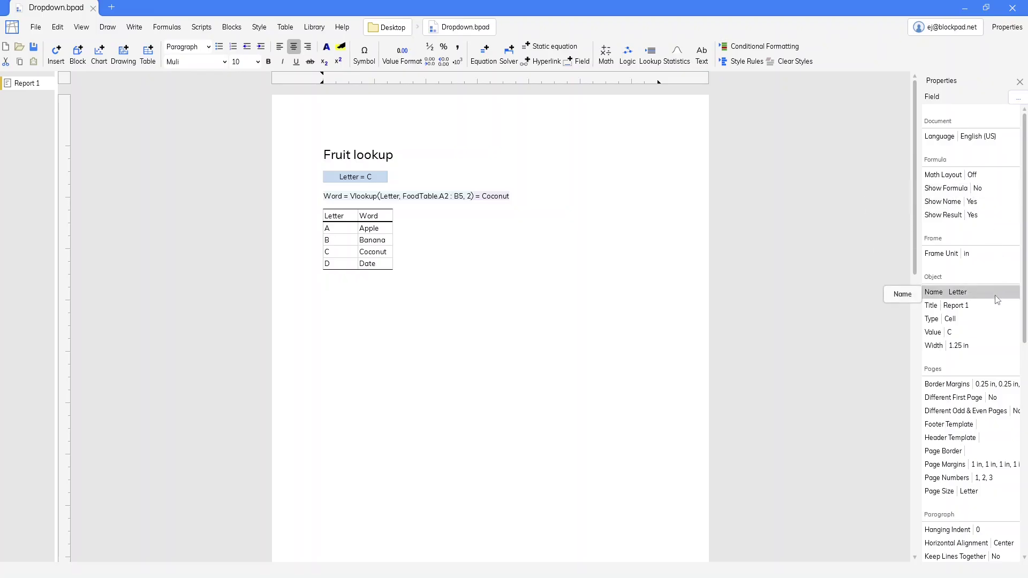
Step: Change the Letter field's display type to Inline, keeping the value C
left_click(975, 318)
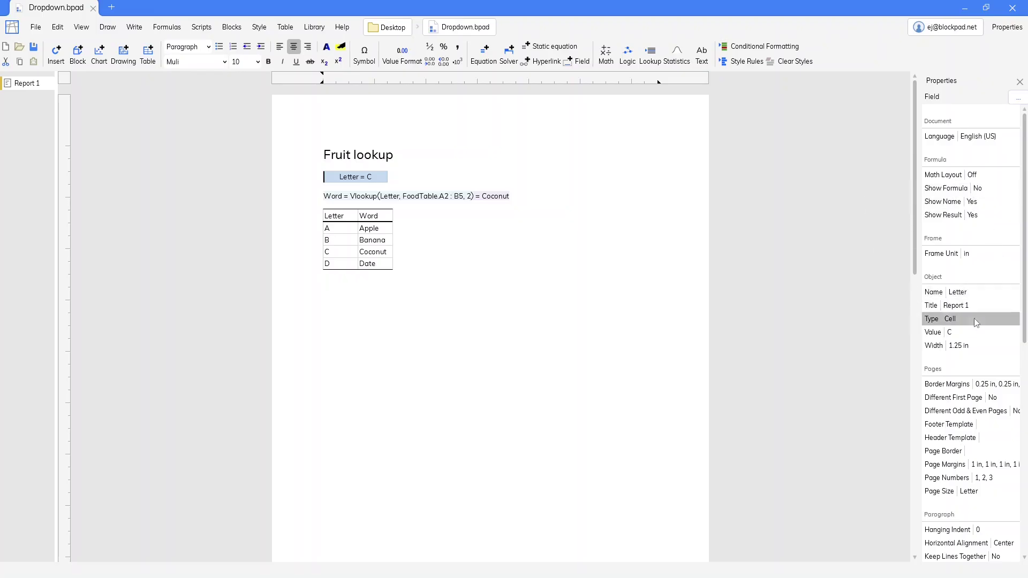
left_click(970, 347)
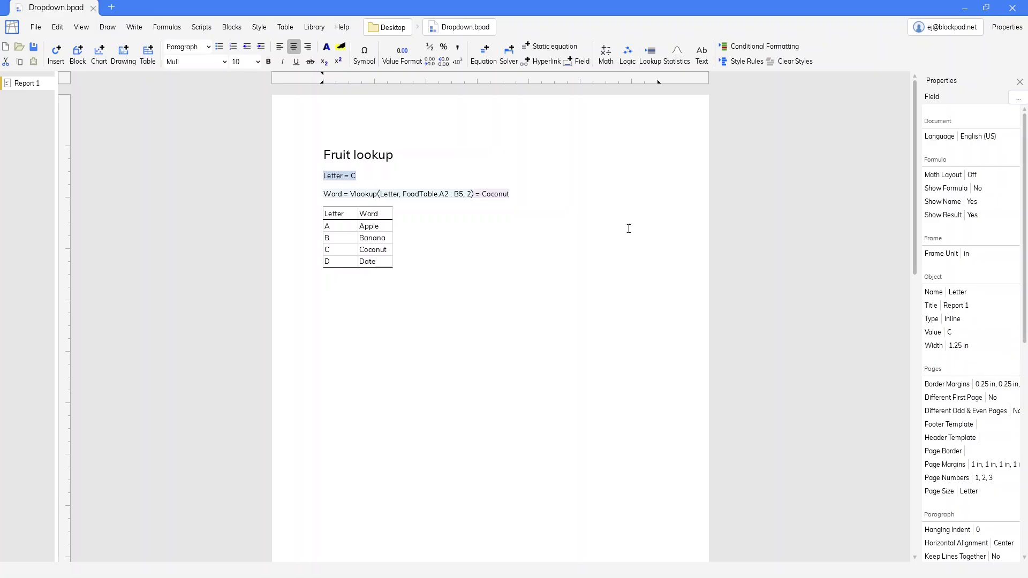
left_click(341, 183)
left_click(357, 214)
left_click(368, 177)
key("shift+Home")
Step: Switch the Letter field's display type back to Cell
left_click(989, 318)
left_click(956, 345)
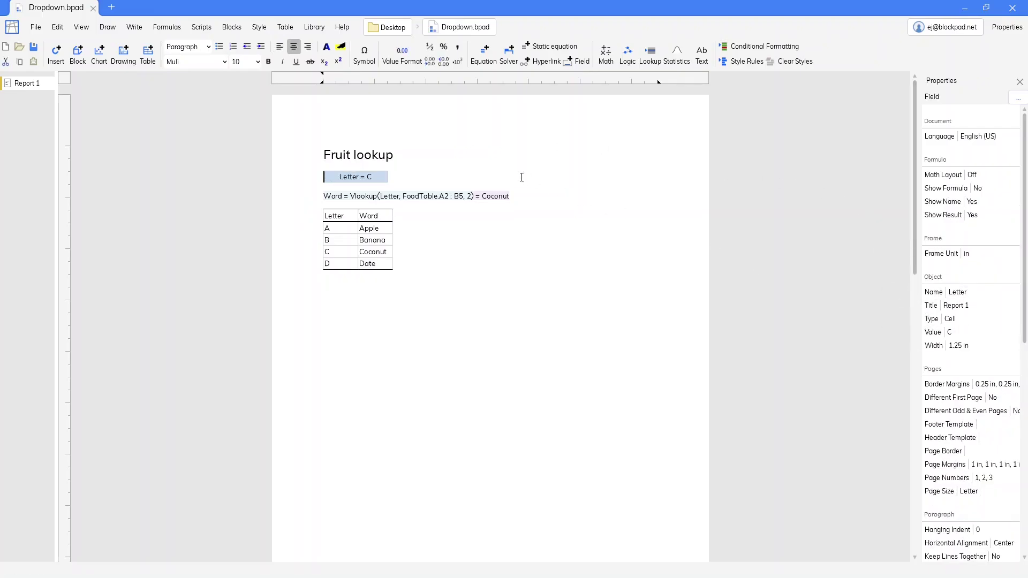
left_click(465, 177)
key("shift+Home")
Step: Give the Letter field a pale background and a solid border on all sides
scroll(986, 321, "down", 8)
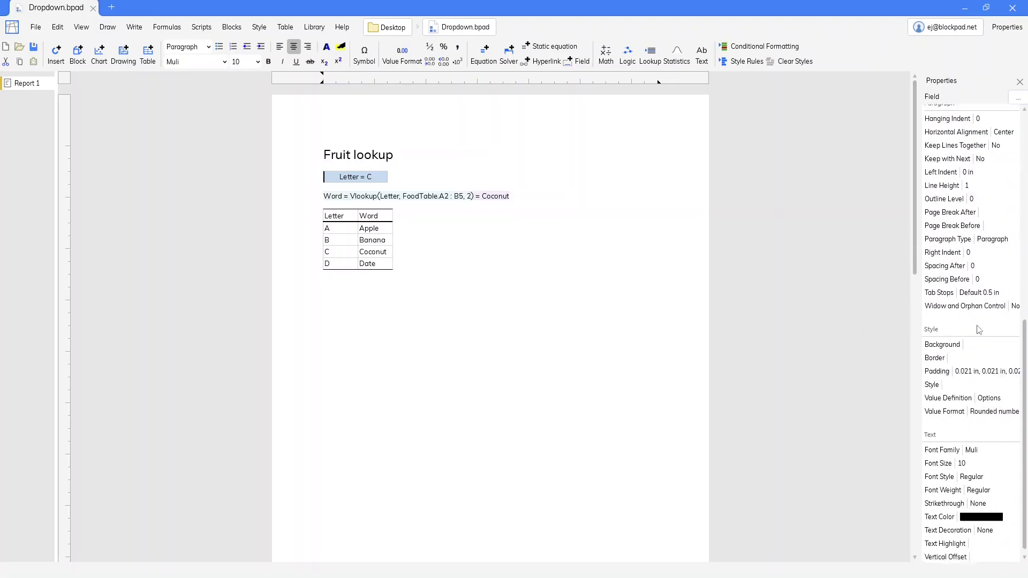
left_click(975, 336)
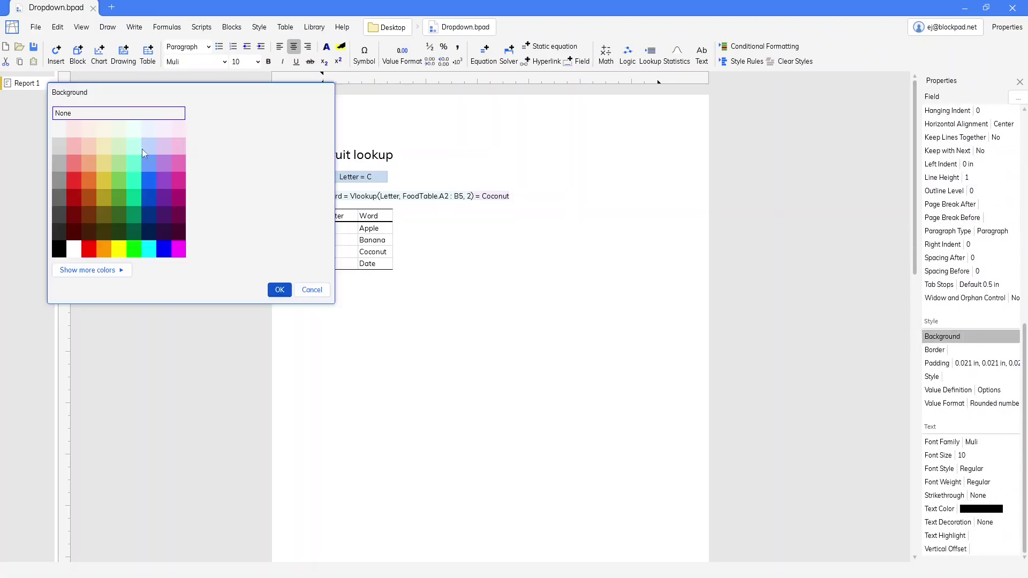
left_click(101, 132)
left_click(279, 290)
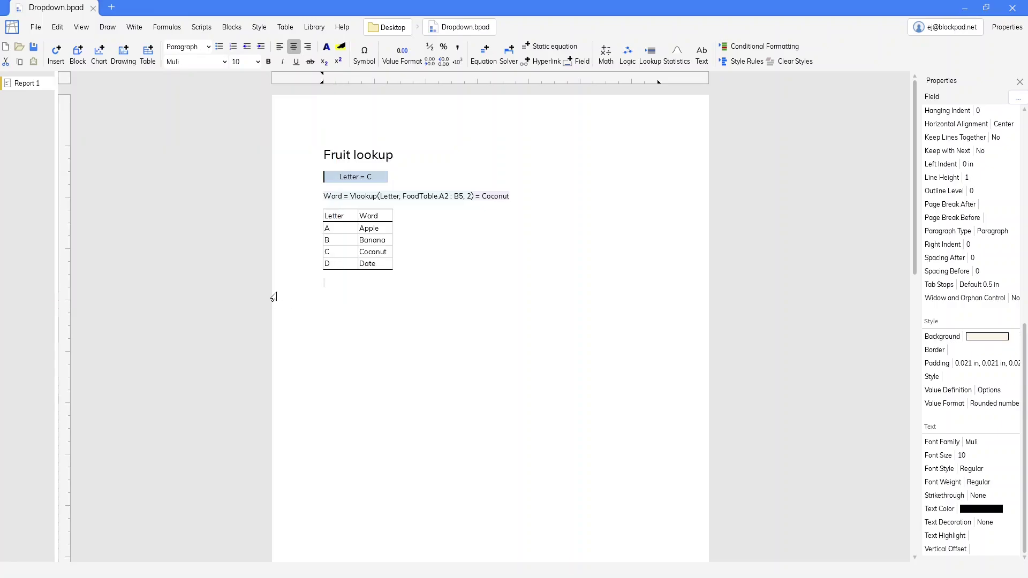
left_click(970, 351)
left_click(92, 356)
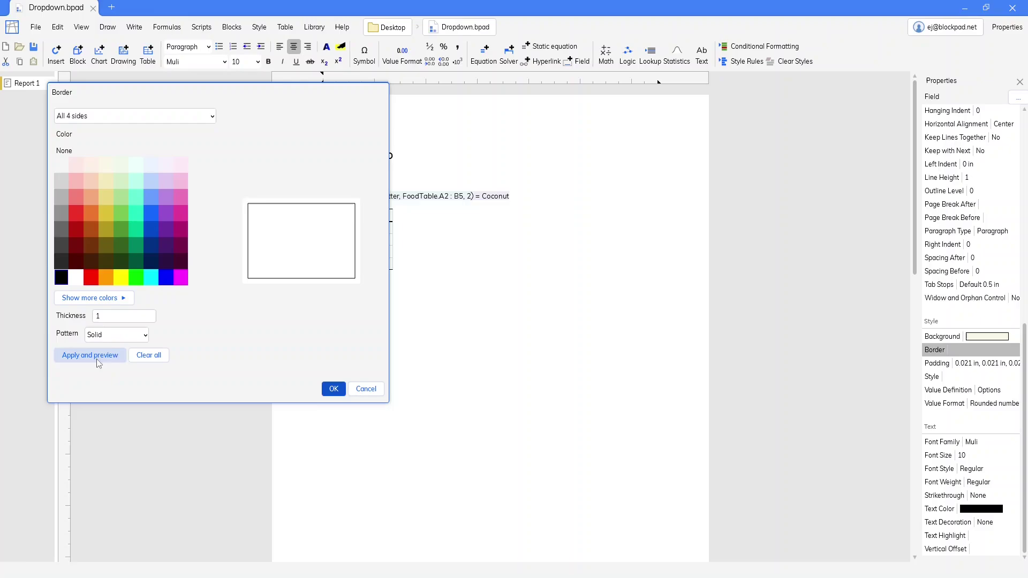
left_click(358, 395)
Step: Set Letter to A so Word returns Apple
left_click(435, 182)
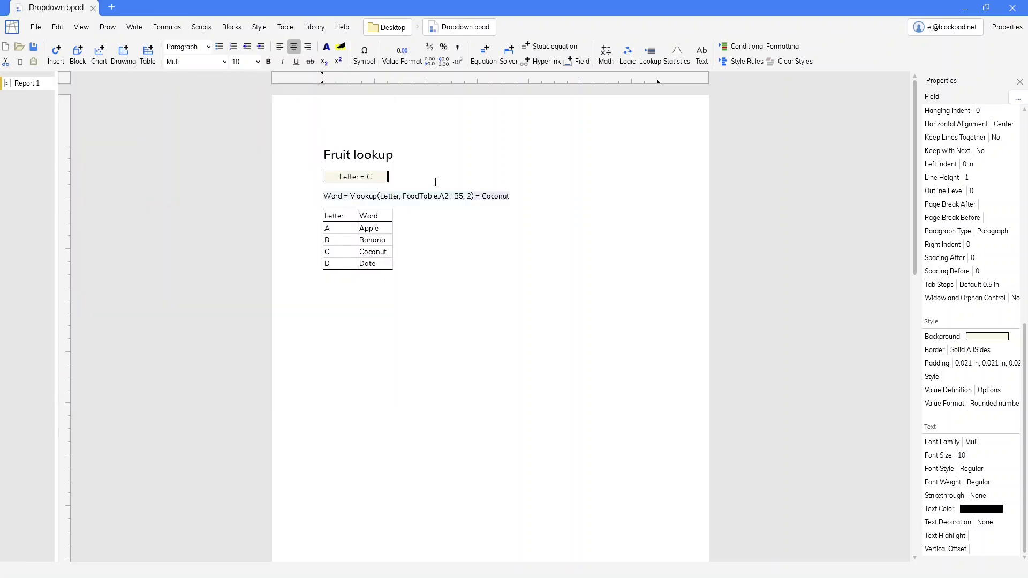
left_click(364, 177)
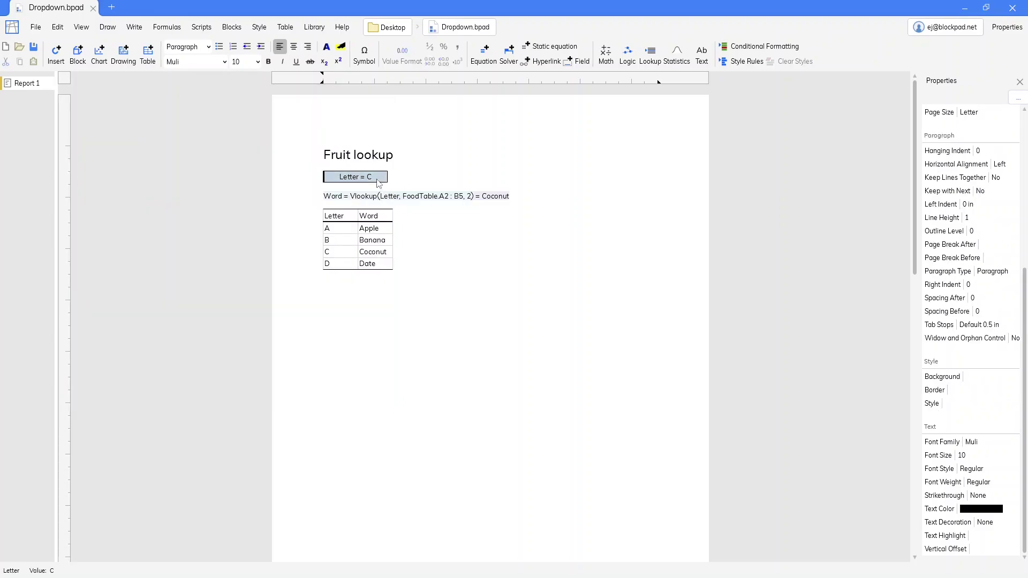
left_click(364, 178)
left_click(365, 194)
left_click(399, 180)
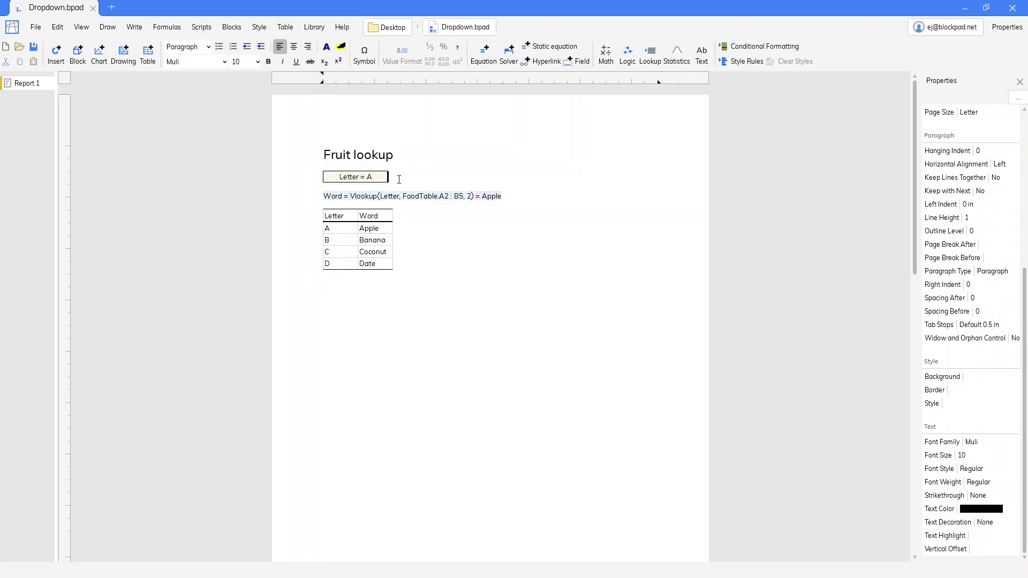
Step: Replace the FoodTable.A2:A5 option source with the typed list ["A"; "B"; "C"; "D"]
left_click(383, 177)
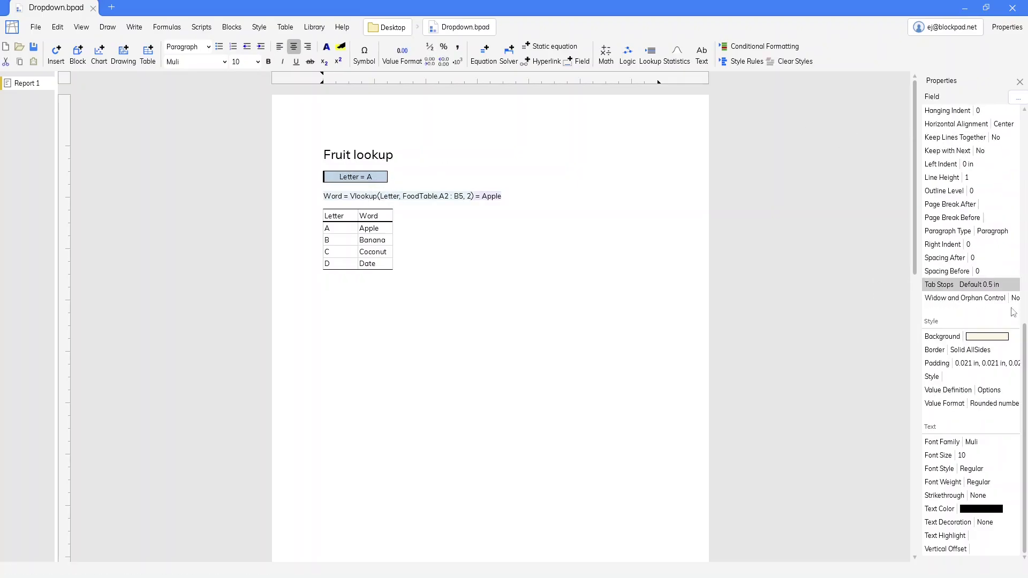
left_click(990, 390)
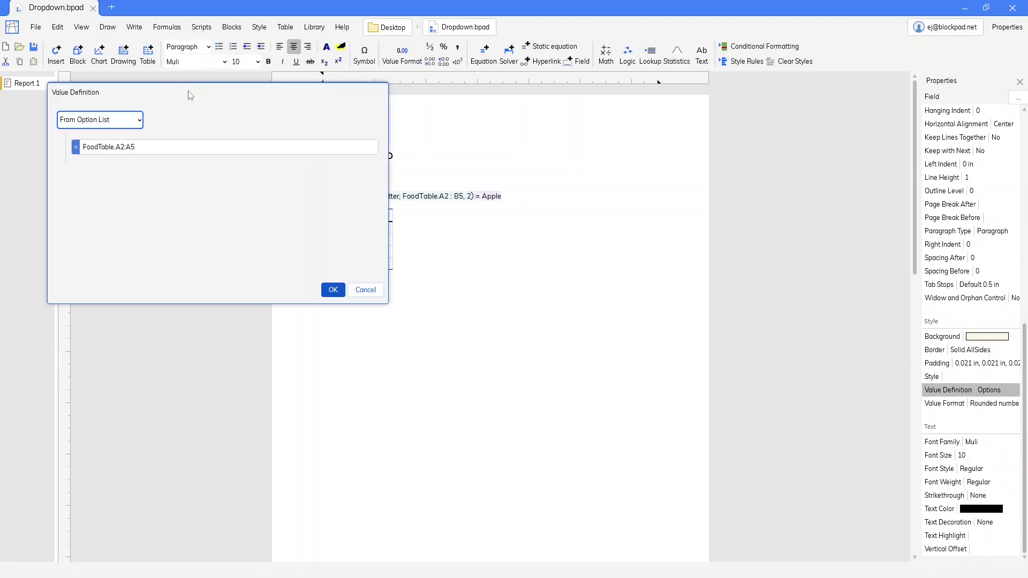
left_click_drag(193, 96, 601, 107)
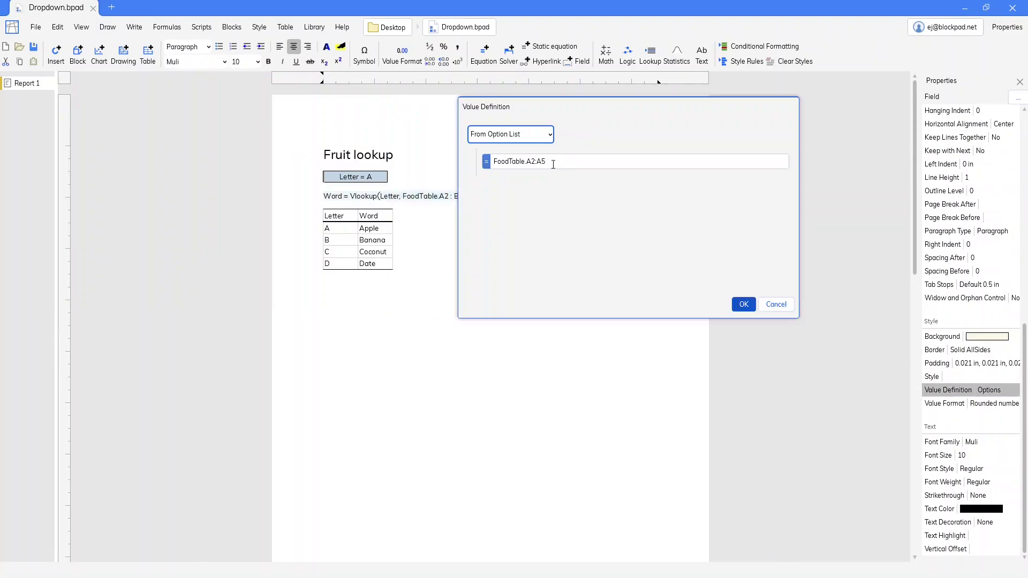
left_click(554, 164)
left_click_drag(546, 162, 498, 166)
left_click(547, 162)
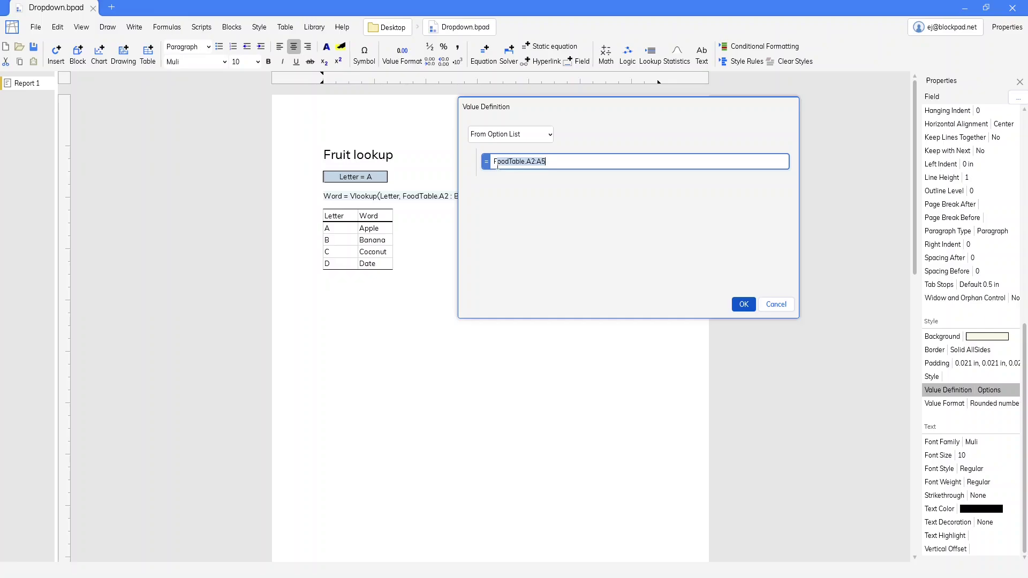
key("BackSpace")
type("[")
type("\"A\"; \"B\"; \"C\"; \"D\"")
left_click(742, 303)
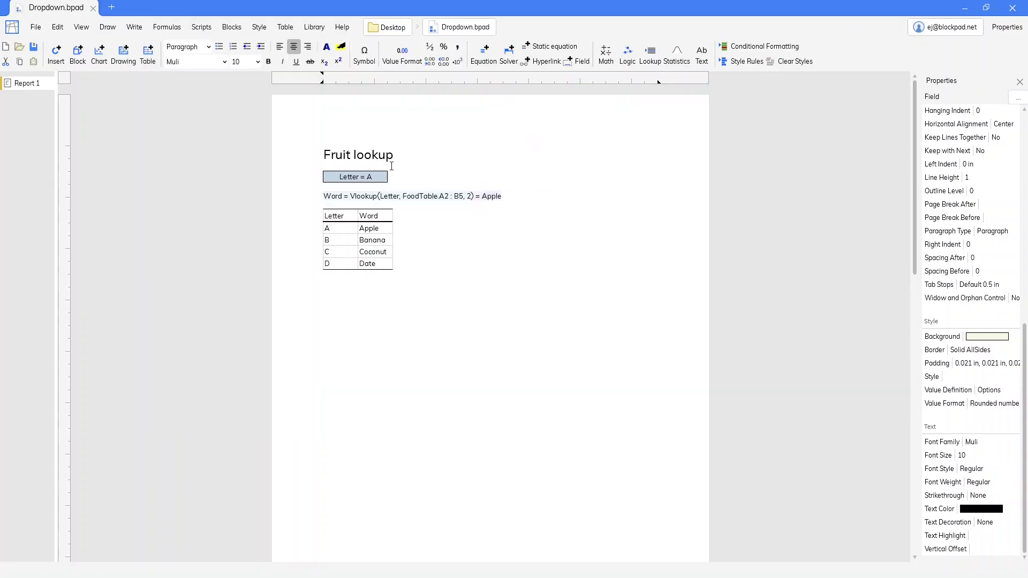
Step: Try the new list by choosing C, then set Letter back to A
left_click(375, 178)
left_click(375, 182)
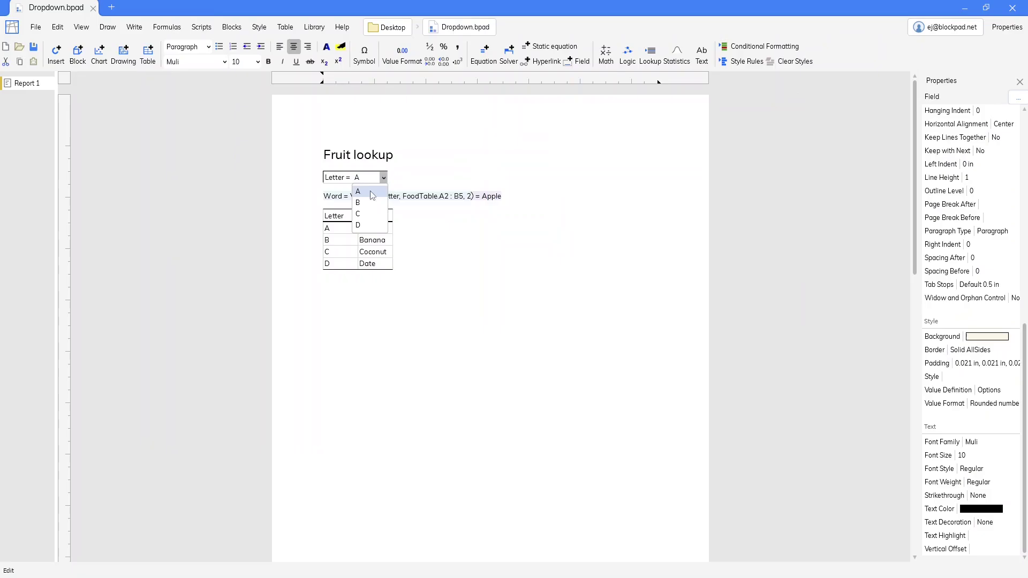
left_click(365, 214)
left_click(389, 182)
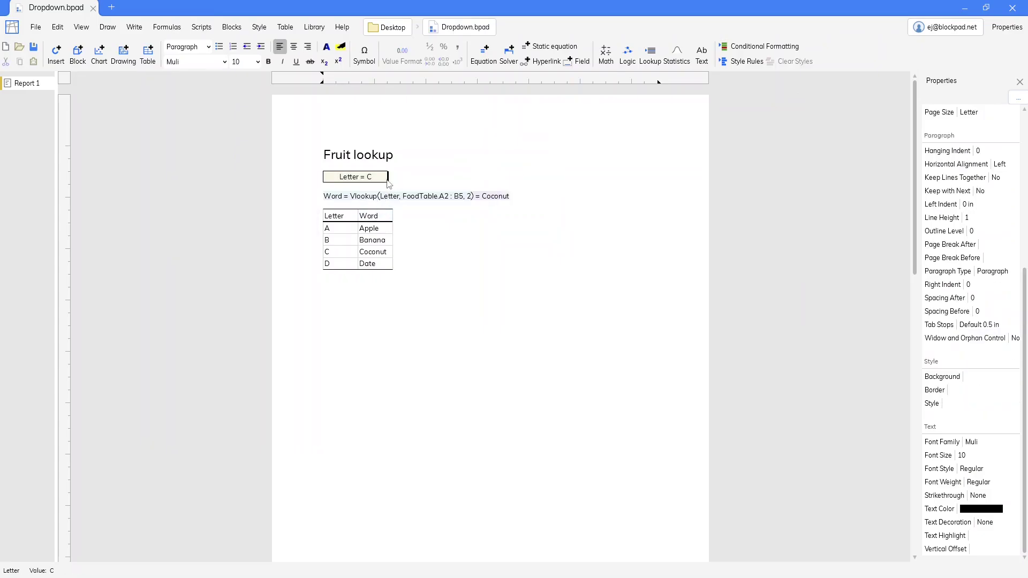
left_click(375, 178)
left_click(374, 181)
left_click(375, 192)
left_click(401, 178)
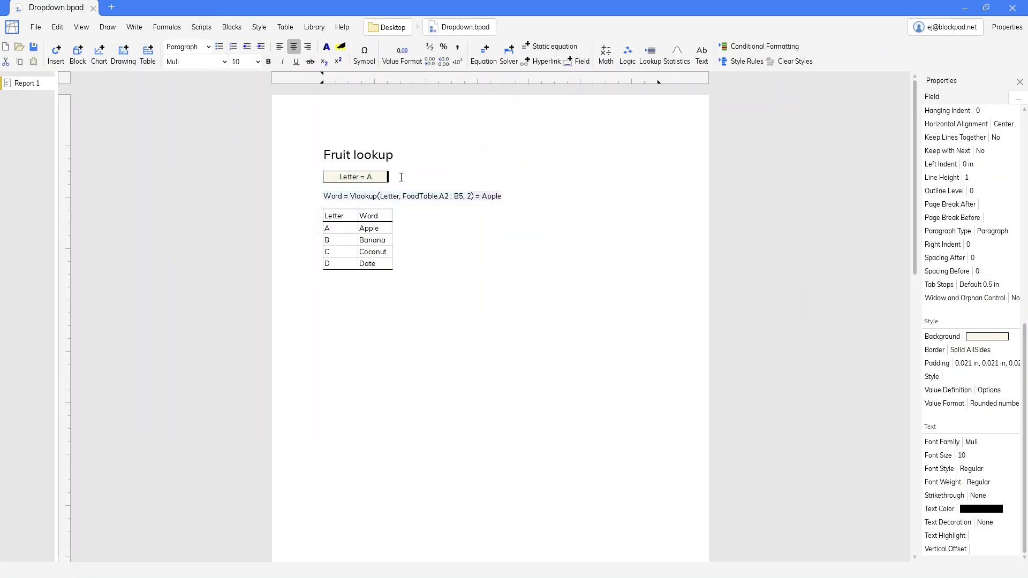
Step: Change side a of the right triangle from 42 in to 56 in, giving area 1344 in²
scroll(583, 264, "down", 10)
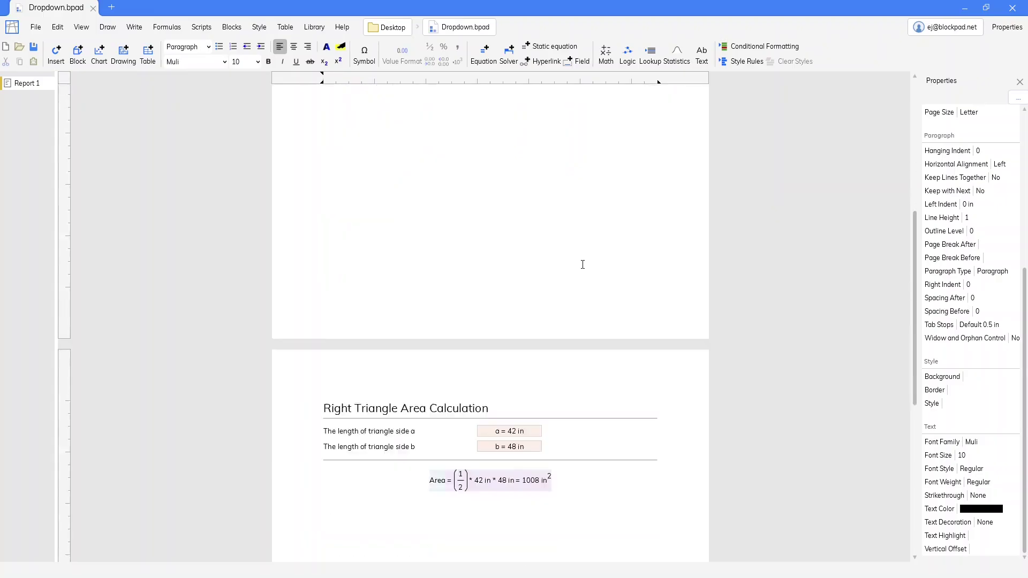
scroll(582, 265, "up", 1)
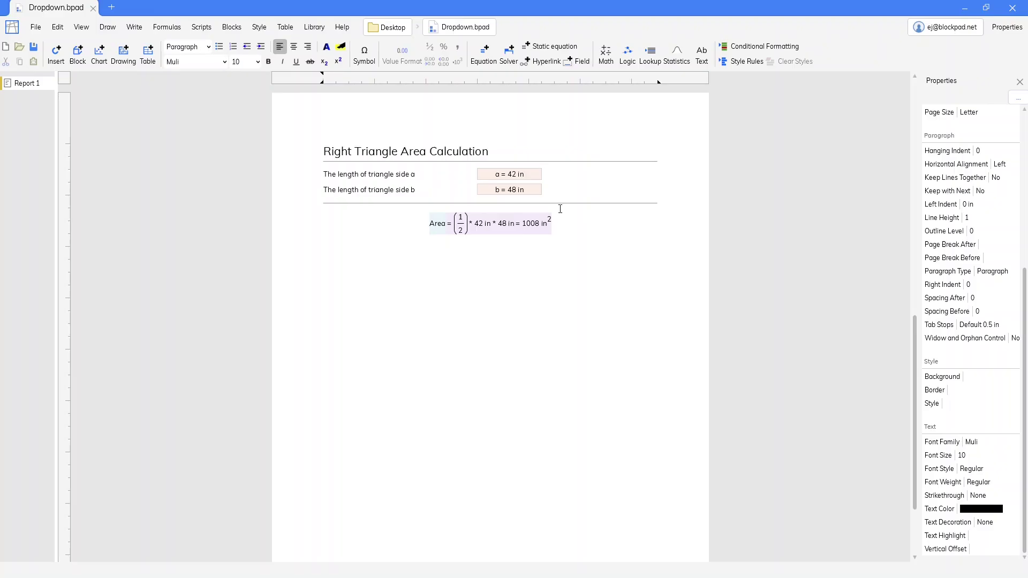
left_click(525, 176)
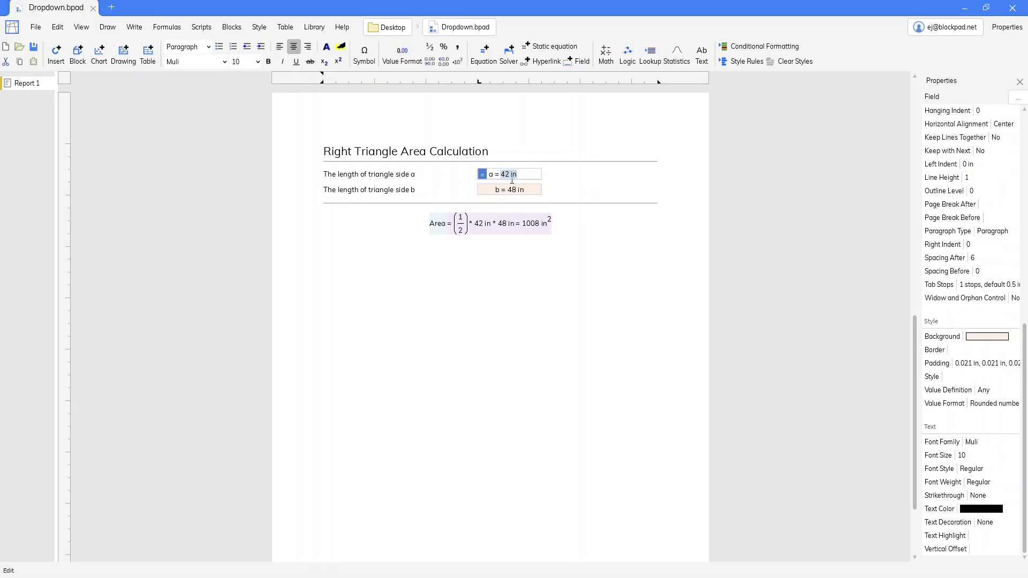
left_click(509, 178)
key("BackSpace")
key("BackSpace")
type("56")
key("Return")
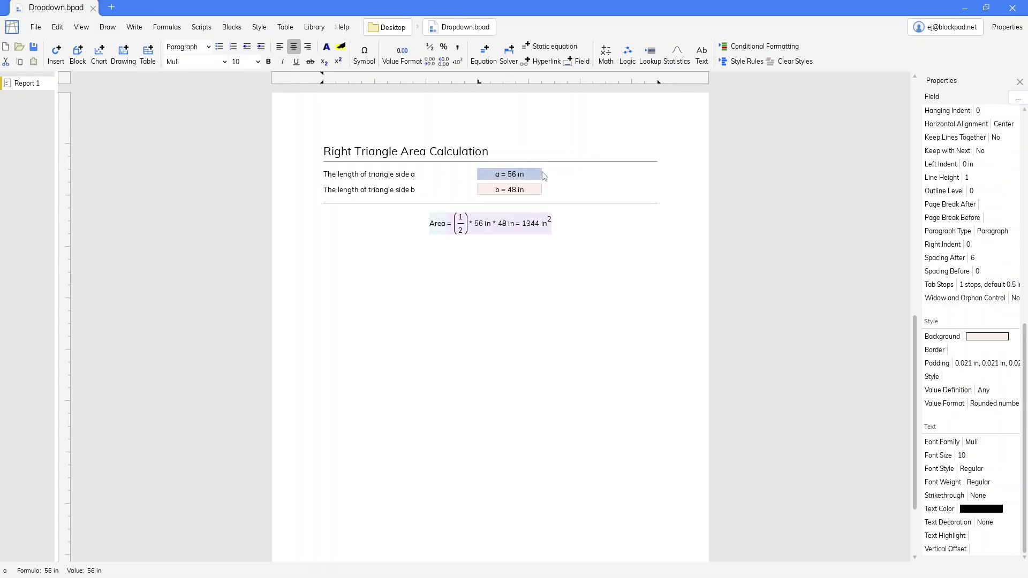
left_click(567, 175)
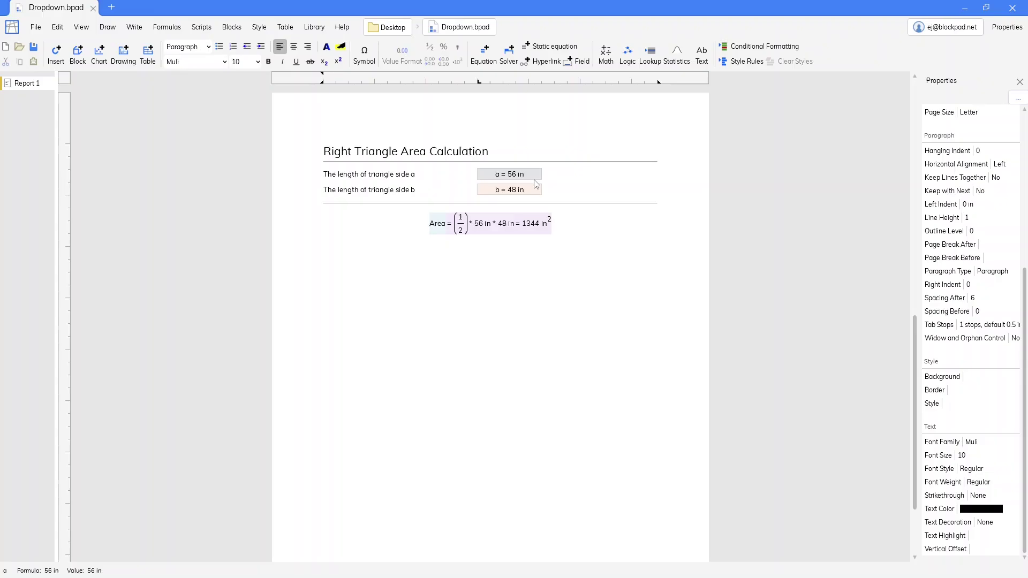
left_click(532, 180)
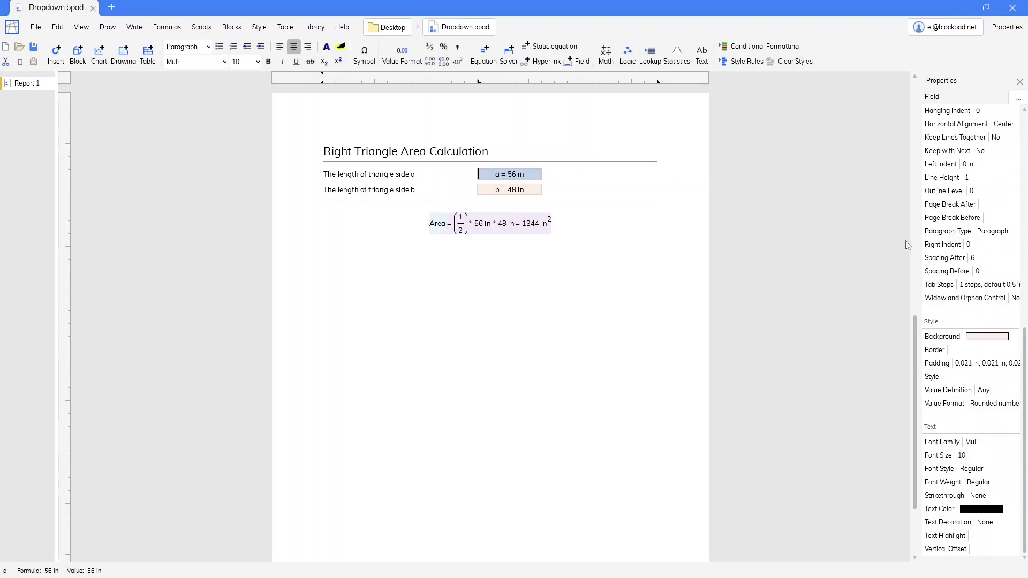
Step: Make side a an option list defined by LinearSeries(6 in, 5 ft, 6 in)
left_click(984, 395)
left_click(137, 119)
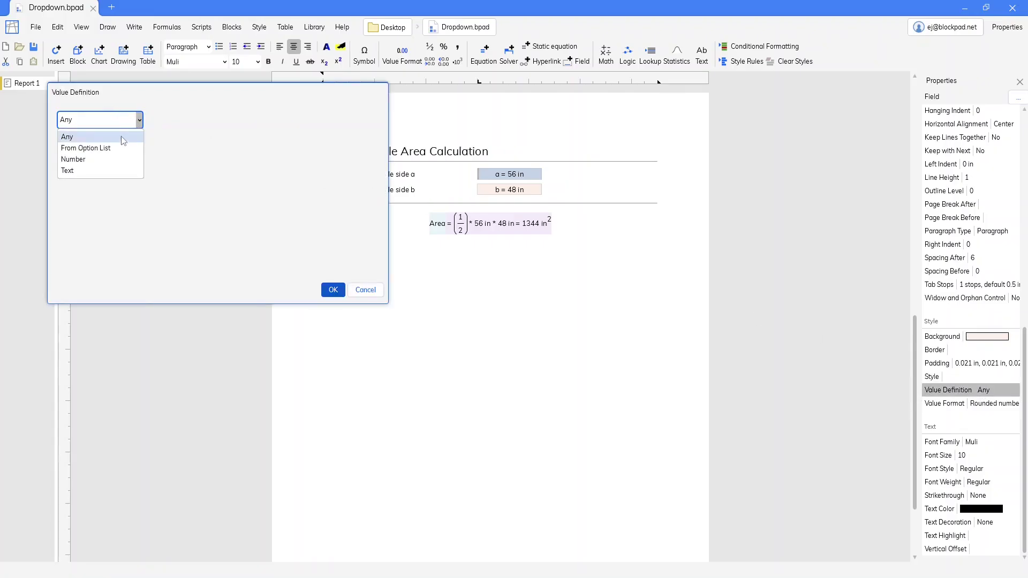
left_click(107, 148)
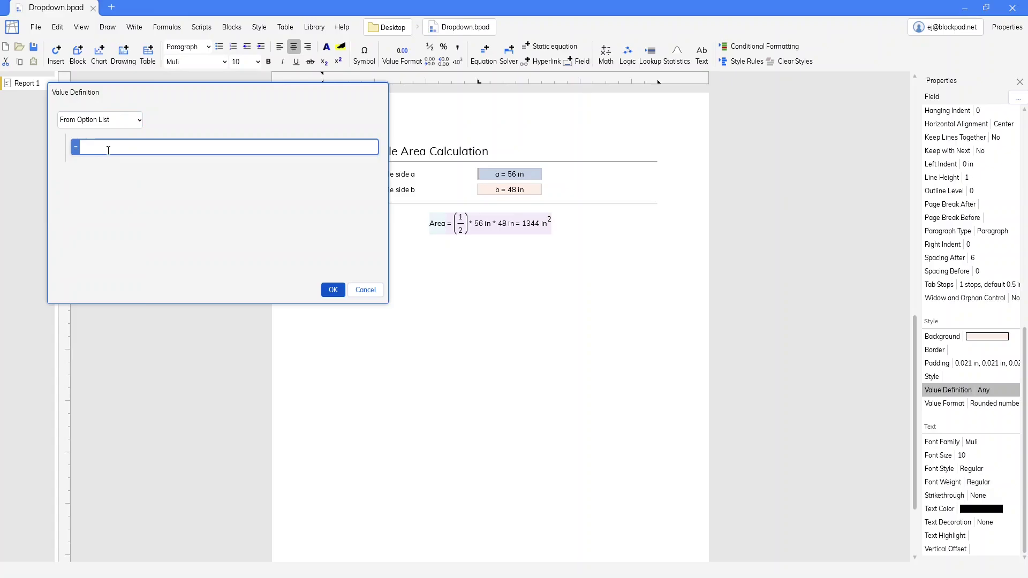
type("LinearSer")
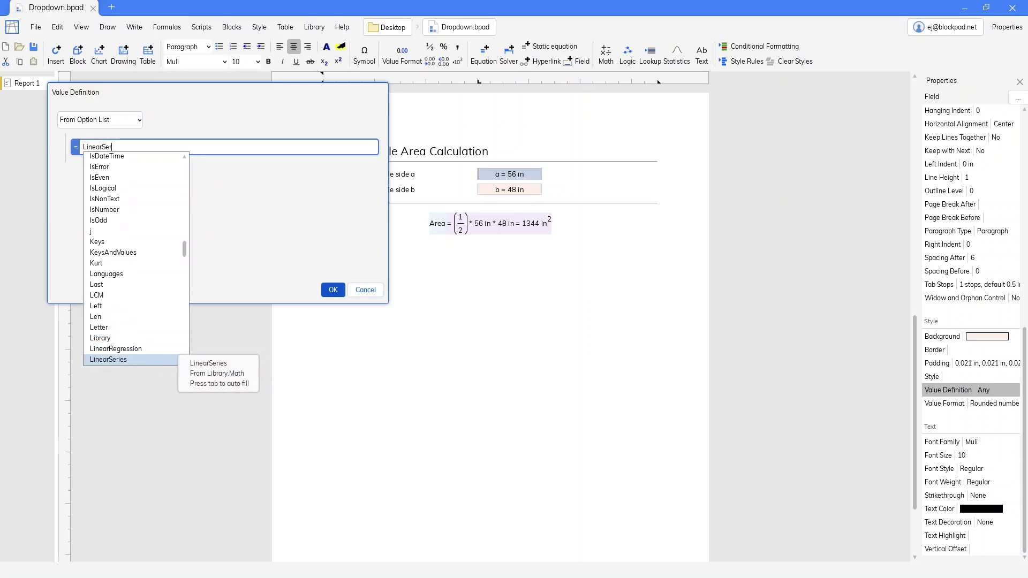
key("Tab")
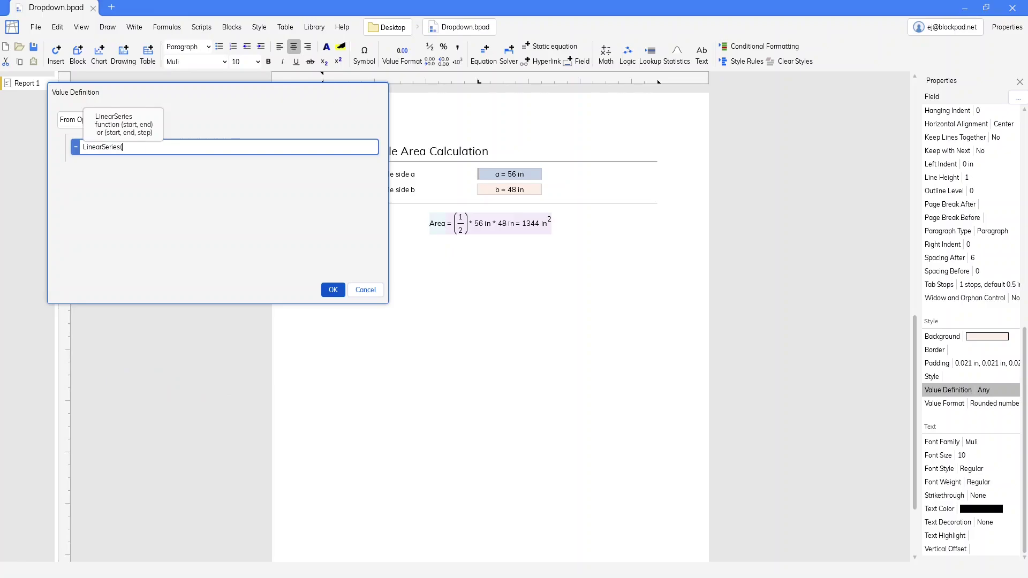
type("6 in")
key("Escape")
type(", 5 ft, 6 in)")
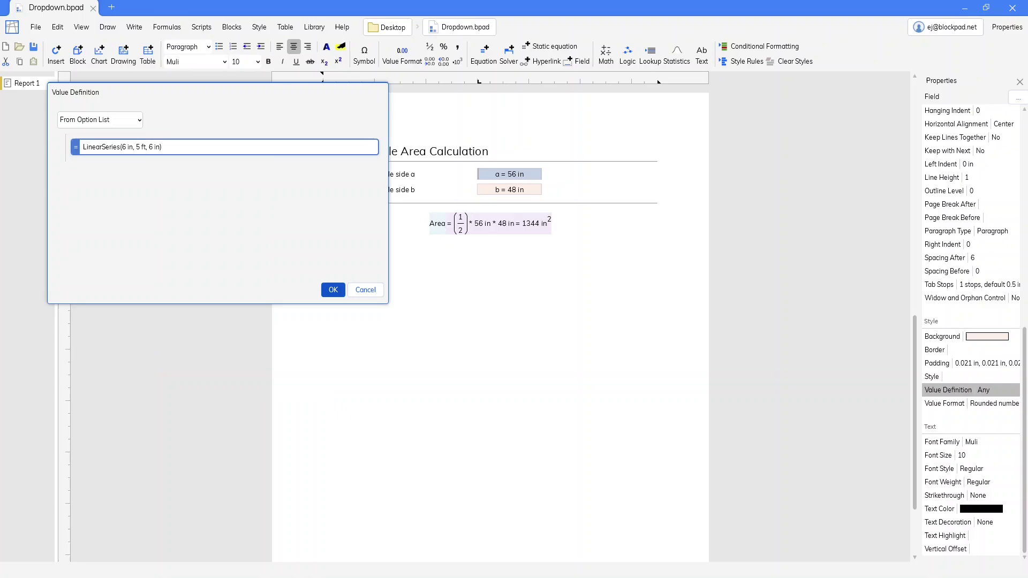
left_click(333, 290)
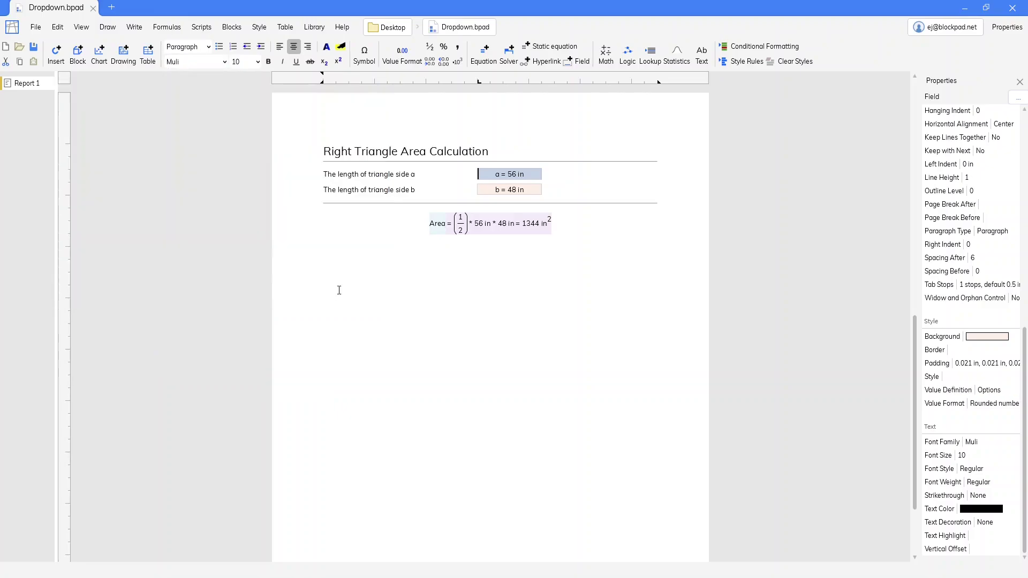
Step: Pick 36 in, 48 in, then 12 in for side a, ending at area 288 in²
left_click(558, 171)
left_click(530, 175)
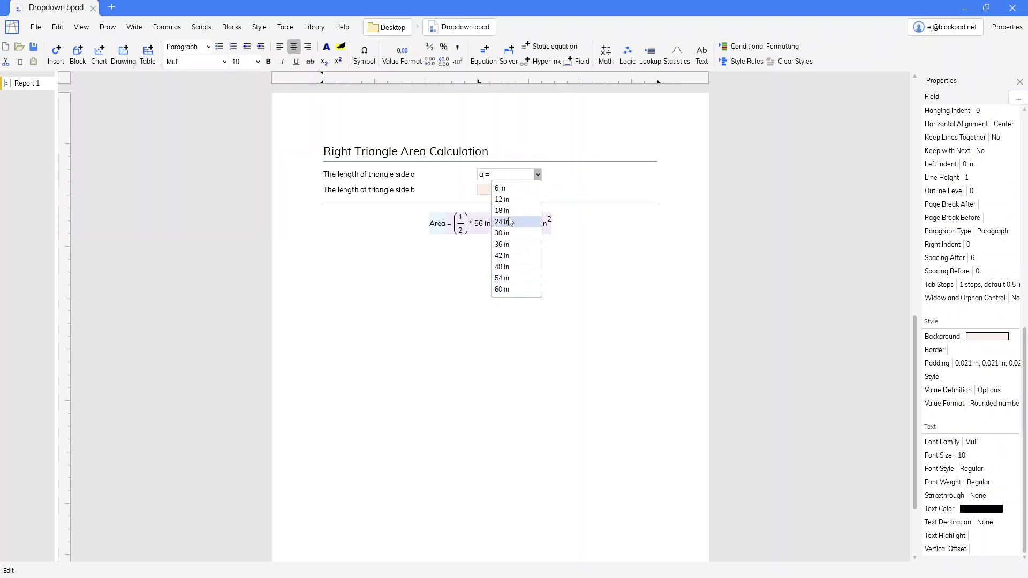
left_click(501, 244)
left_click(522, 177)
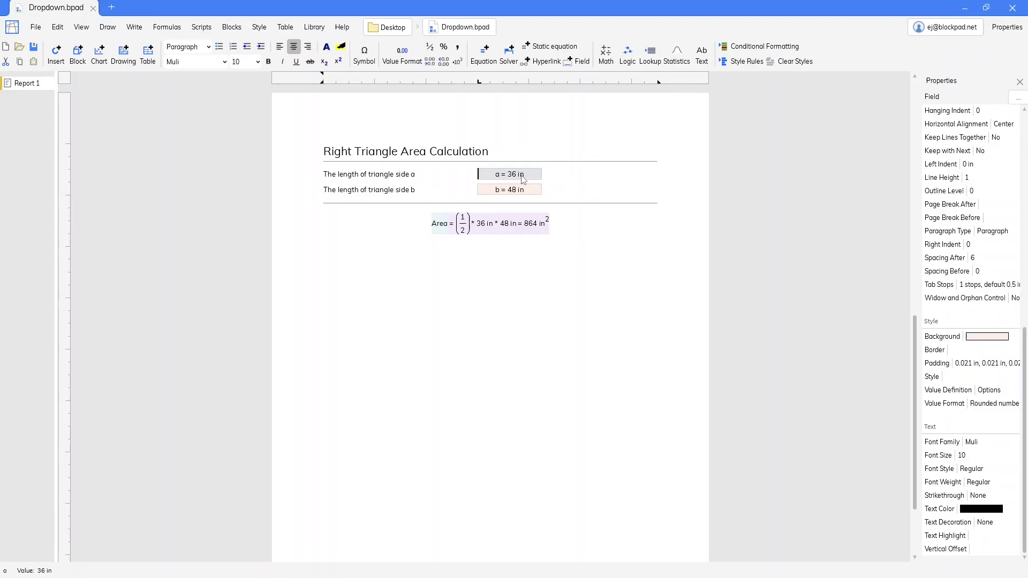
left_click(516, 267)
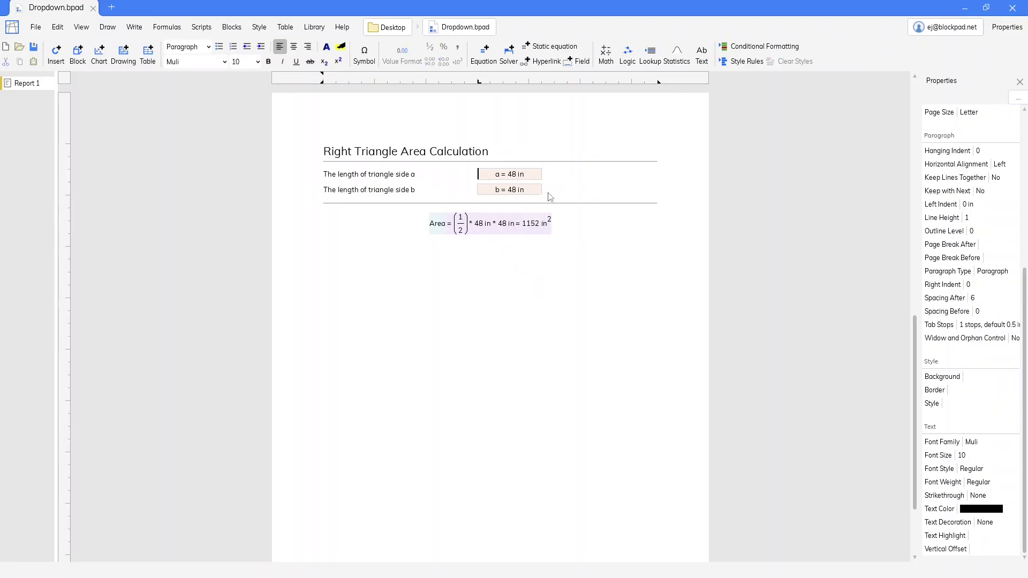
left_click(534, 176)
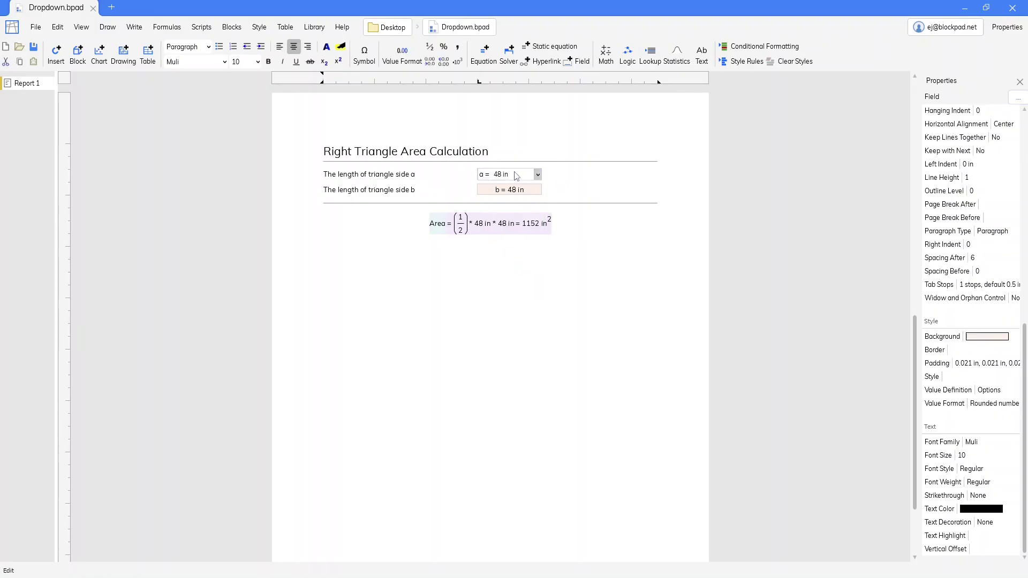
left_click(512, 203)
left_click(546, 177)
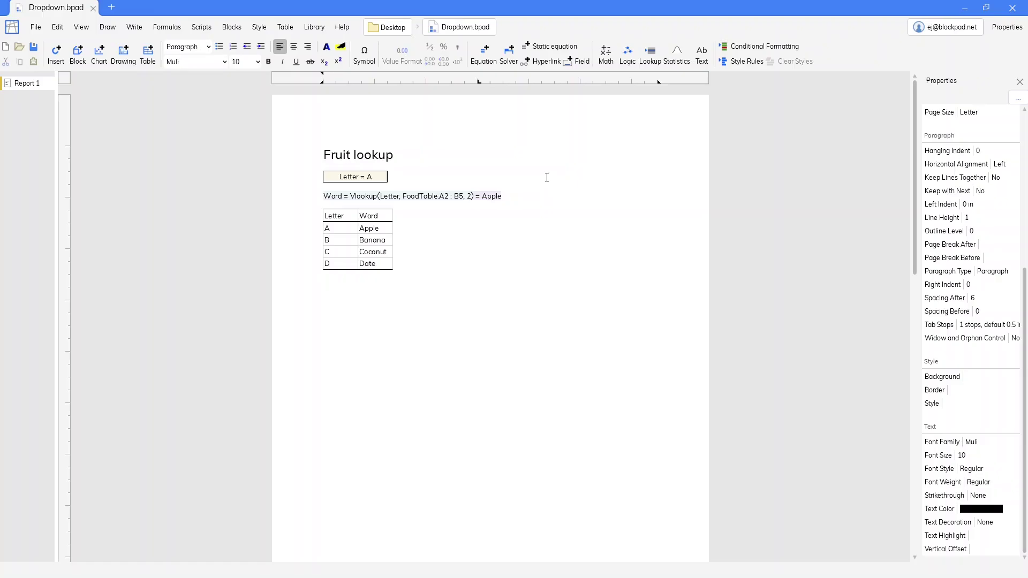
Step: Replace the Letter field's hard-coded option list with table cells FoodTable.A2:A5
left_click(383, 179)
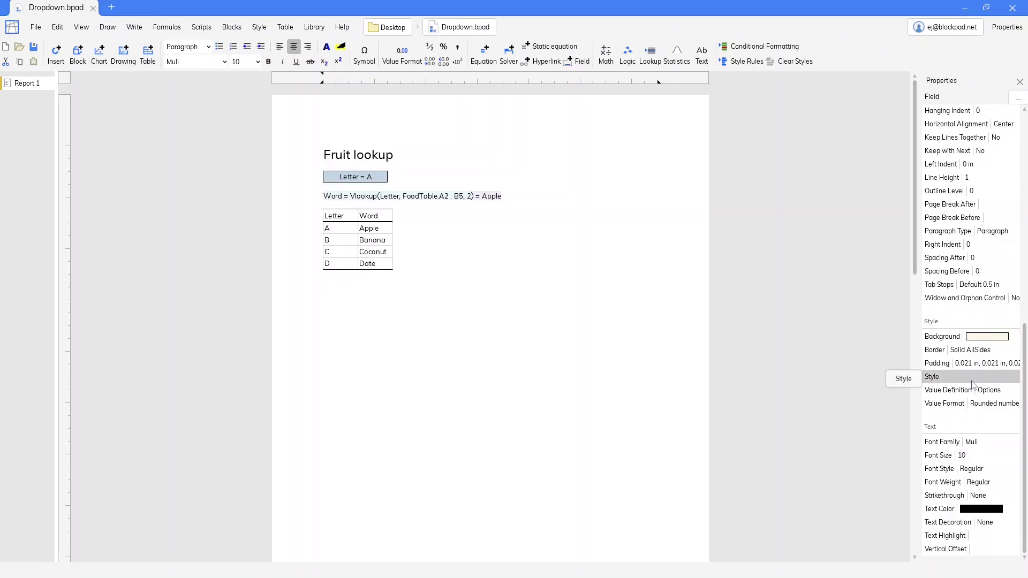
left_click(948, 389)
left_click(149, 148)
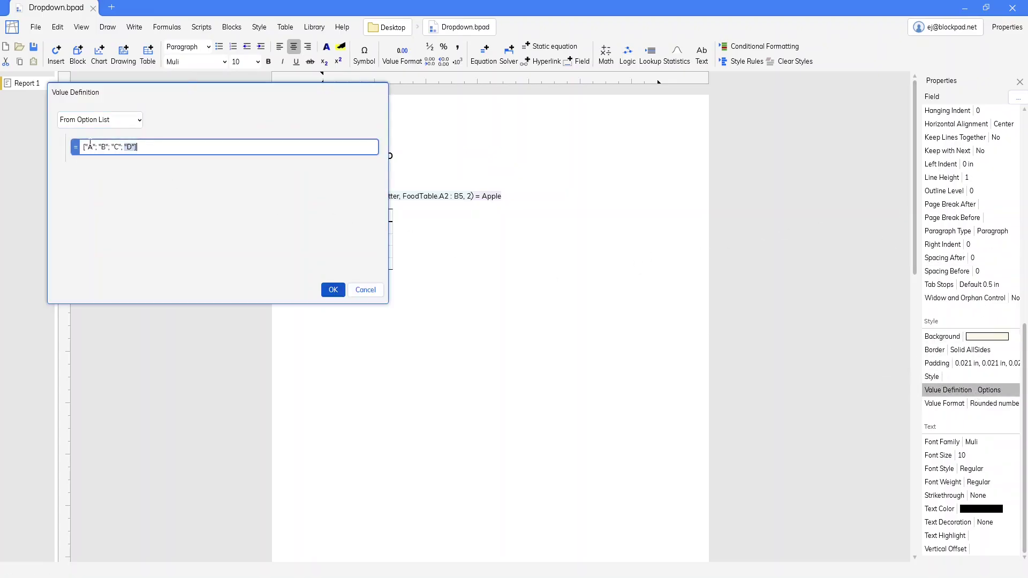
key("ctrl+a")
key("BackSpace")
left_click_drag(168, 105, 573, 139)
left_click_drag(336, 235, 339, 265)
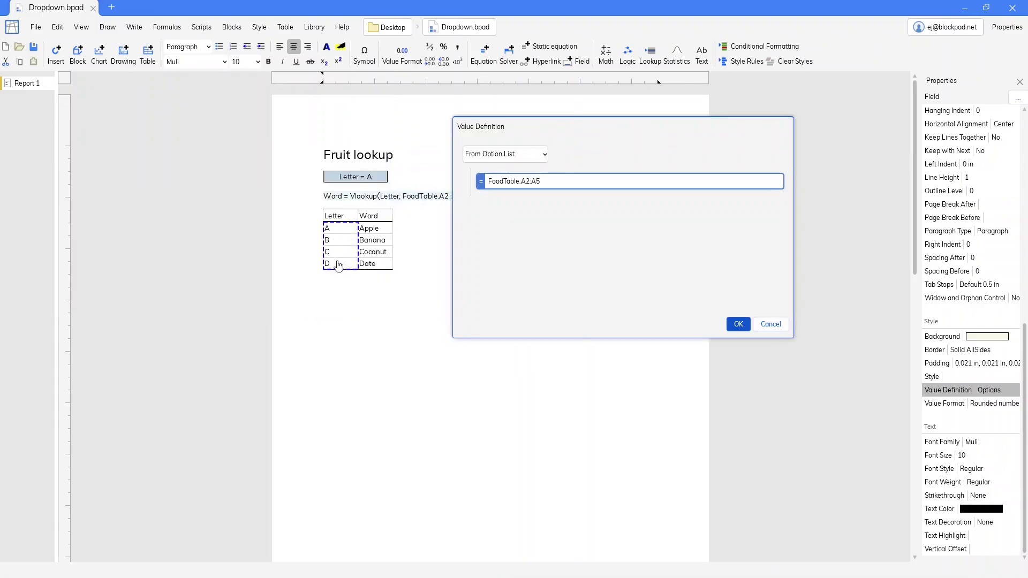
left_click(737, 325)
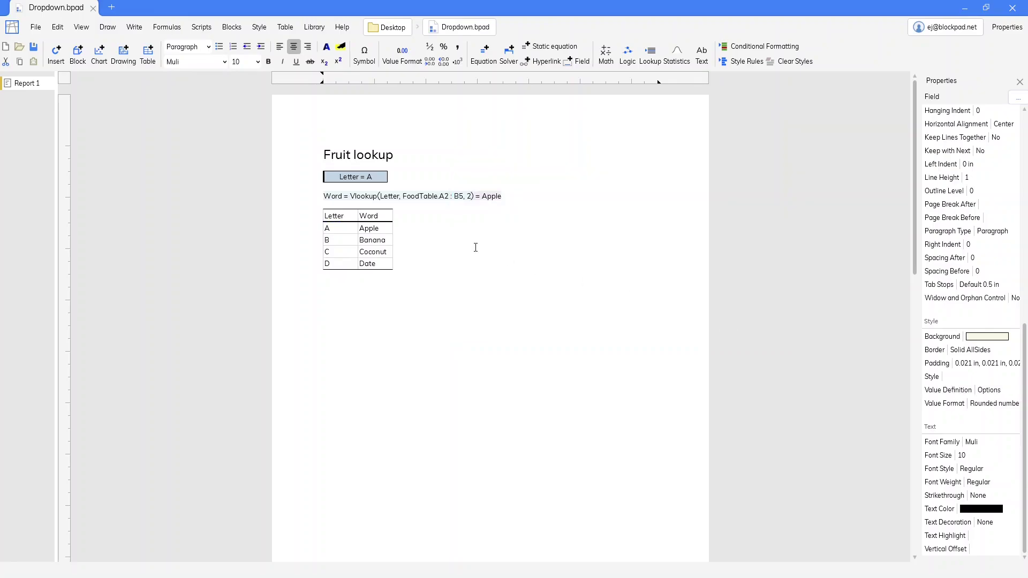
Step: Choose C in the Letter dropdown so the lookup returns Coconut
left_click(369, 177)
left_click(384, 177)
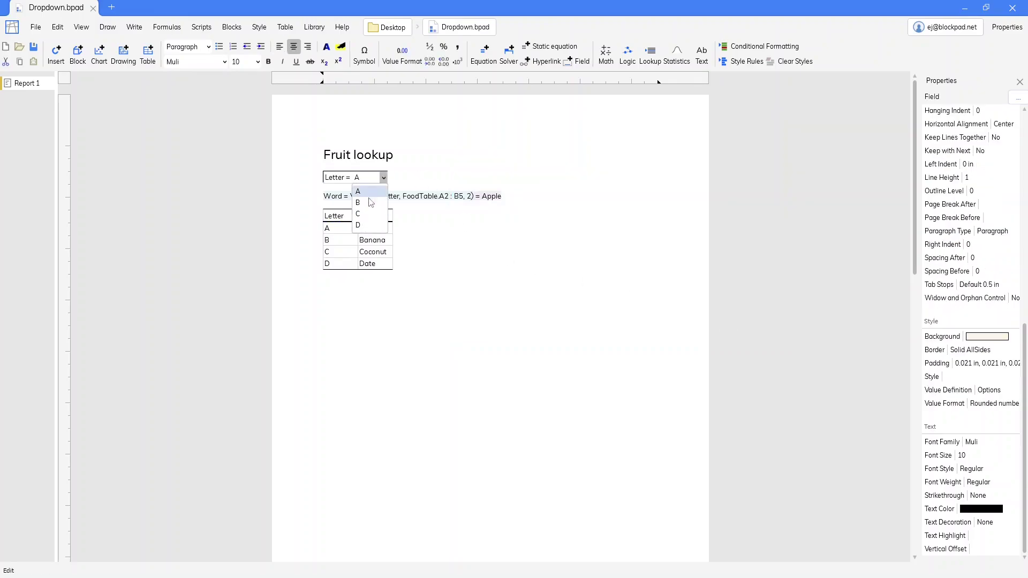
left_click(367, 214)
left_click(414, 177)
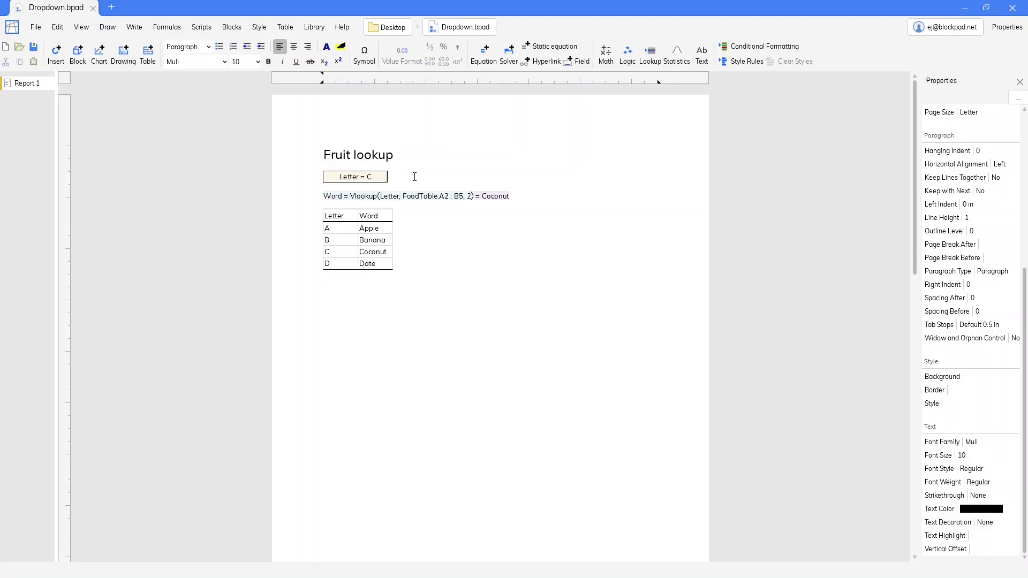